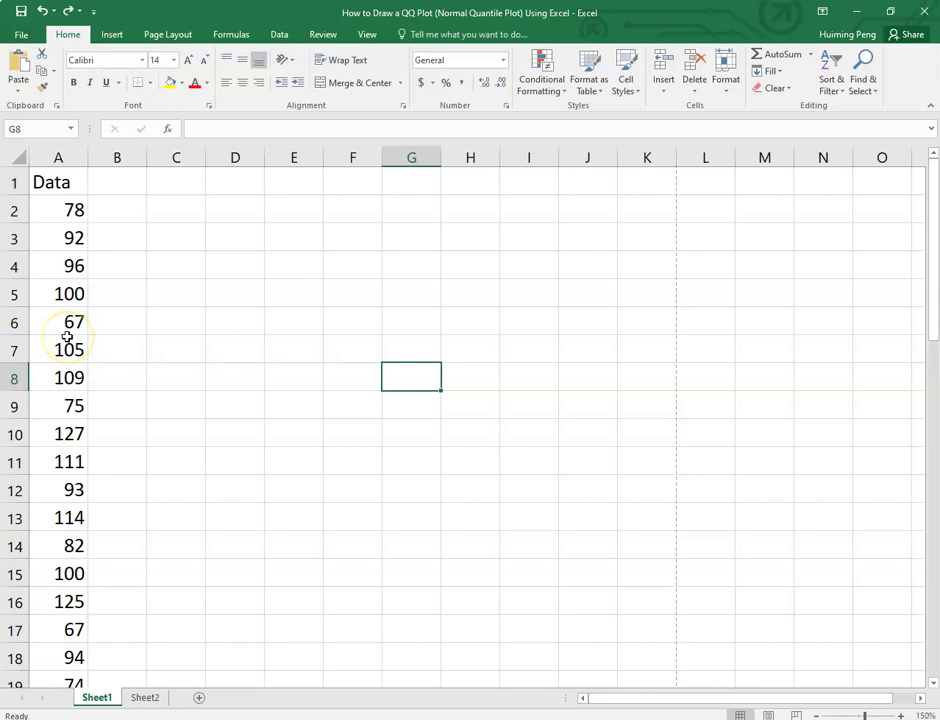
- Sort the Data values in column A from smallest to largest
{"action": "left_click", "coordinate": [58, 157]}
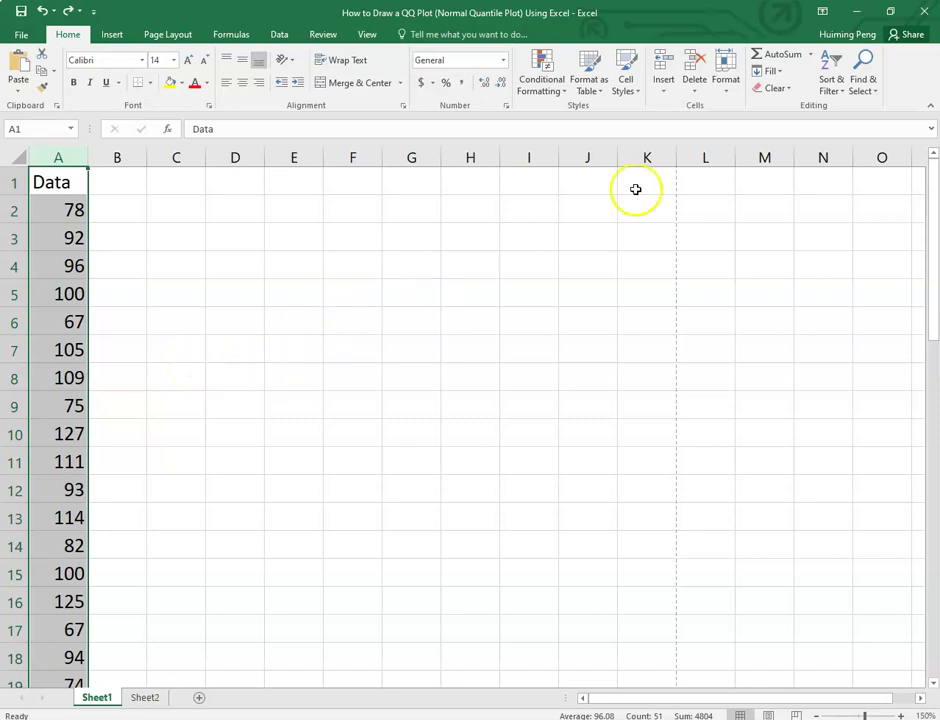
{"action": "left_click", "coordinate": [833, 72]}
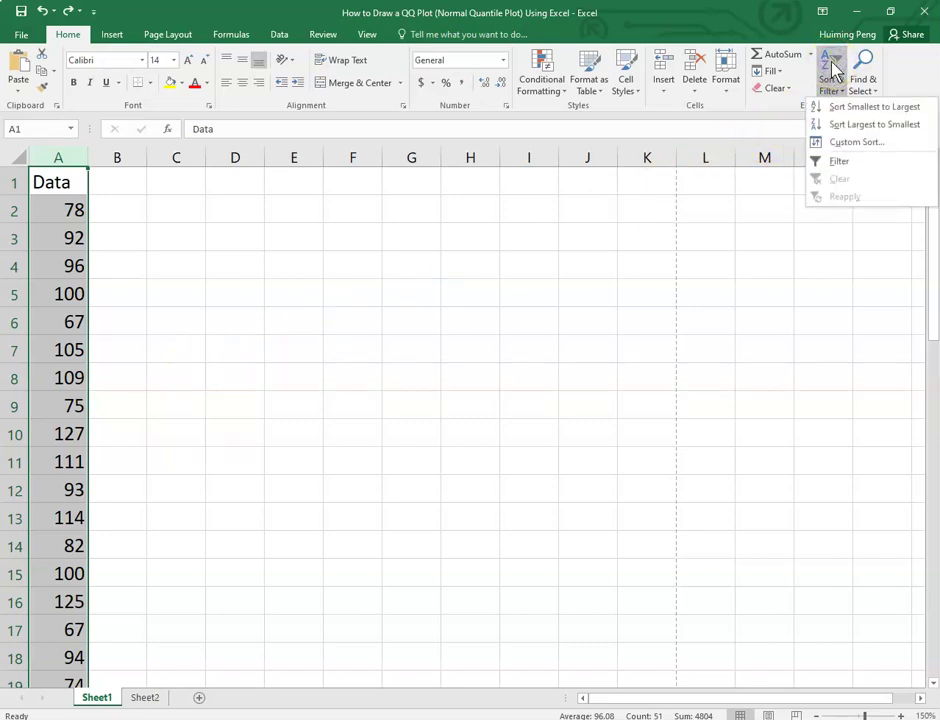
{"action": "left_click", "coordinate": [865, 108]}
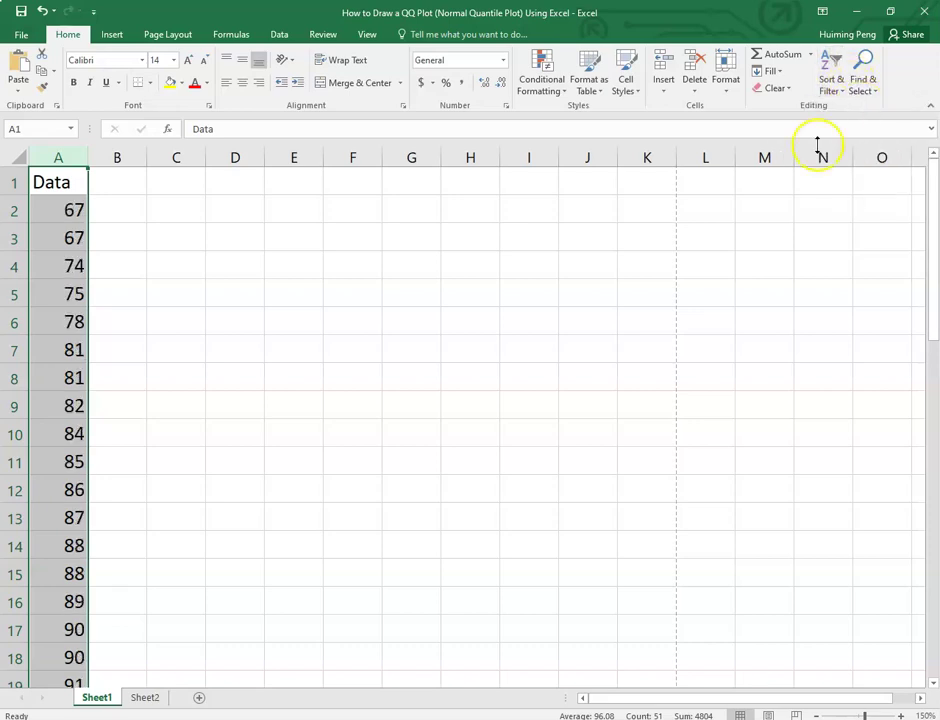
- Add the header "Rank" in B1 and enter the starting ranks 1 and 2 in B2 and B3
{"action": "left_click", "coordinate": [113, 182]}
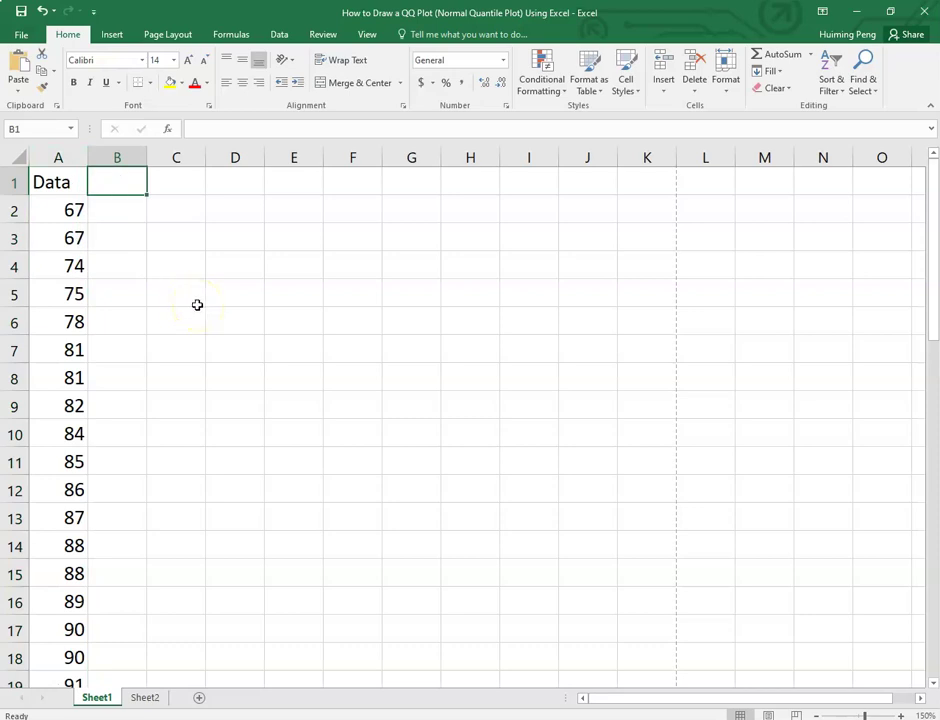
{"action": "type", "text": "Rank"}
{"action": "key", "text": "Return"}
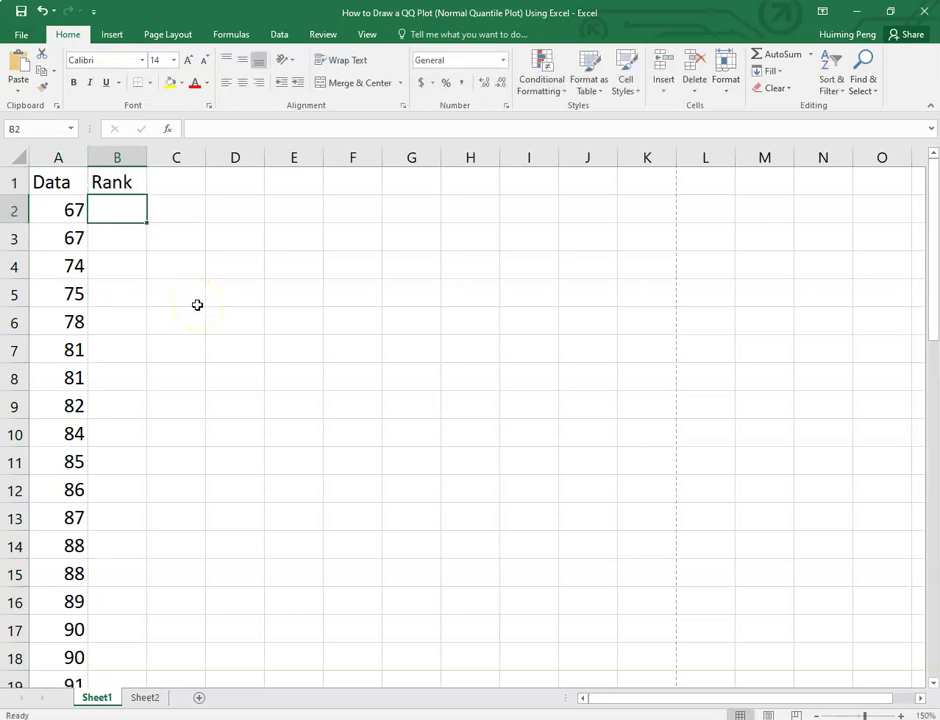
{"action": "type", "text": "1"}
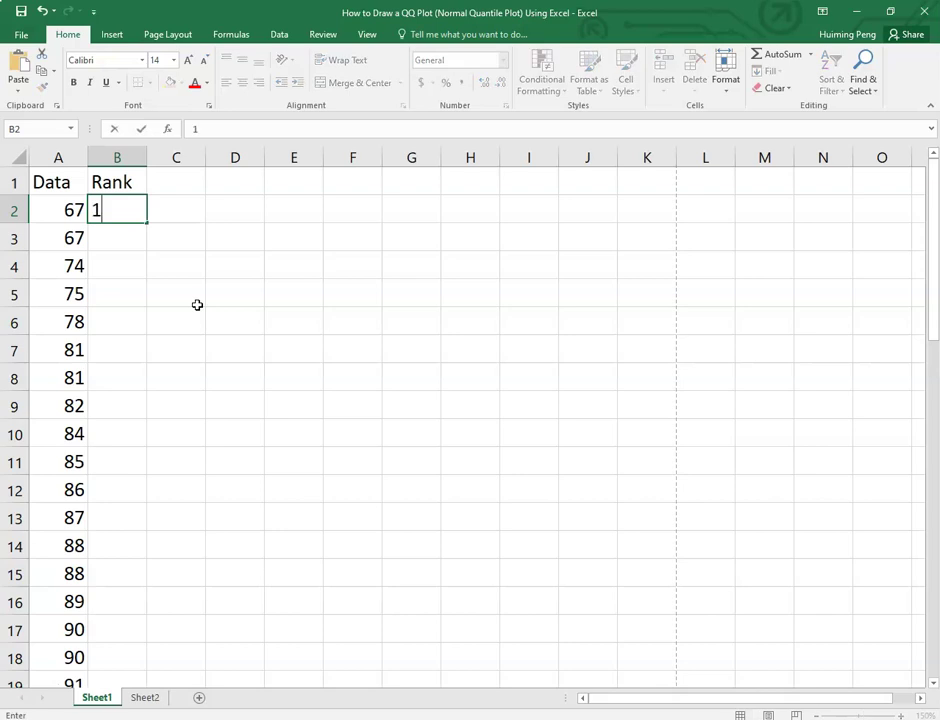
{"action": "key", "text": "Return"}
{"action": "type", "text": "2"}
{"action": "key", "text": "Return"}
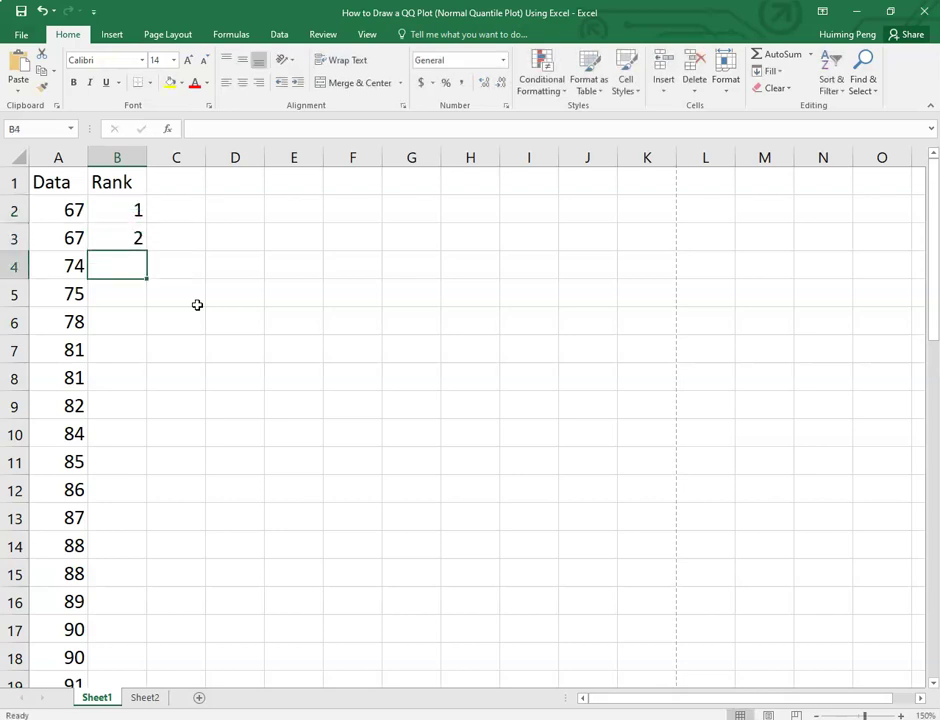
- Extend the rank series from B2:B3 down to B51 so the ranks run to 50
{"action": "left_click", "coordinate": [130, 207]}
{"action": "left_click_drag", "start_coordinate": [130, 207], "coordinate": [130, 236]}
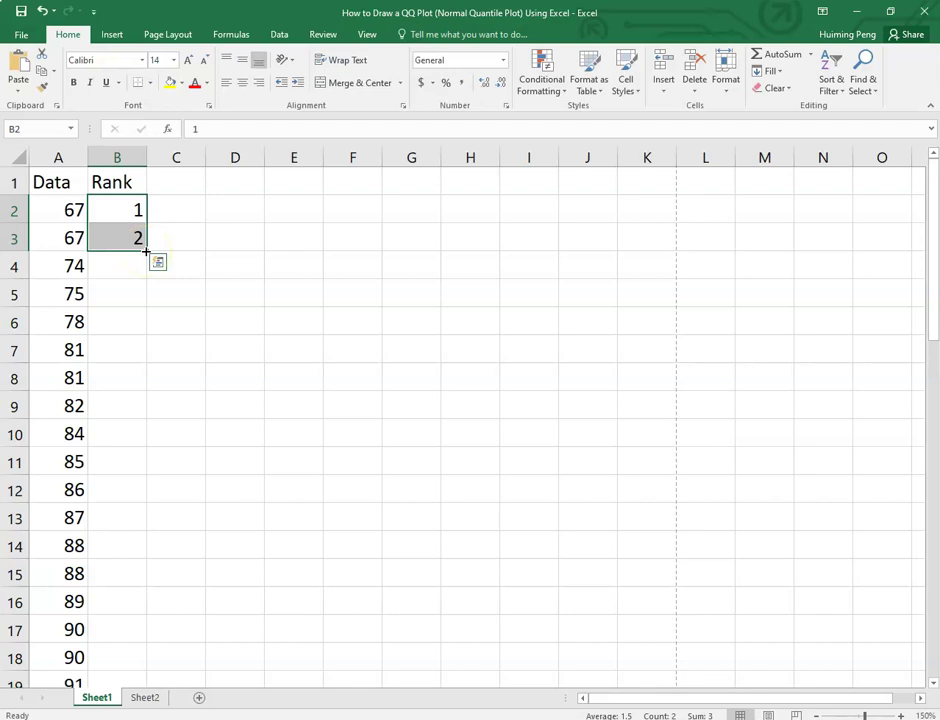
{"action": "left_click_drag", "start_coordinate": [146, 252], "coordinate": [125, 649]}
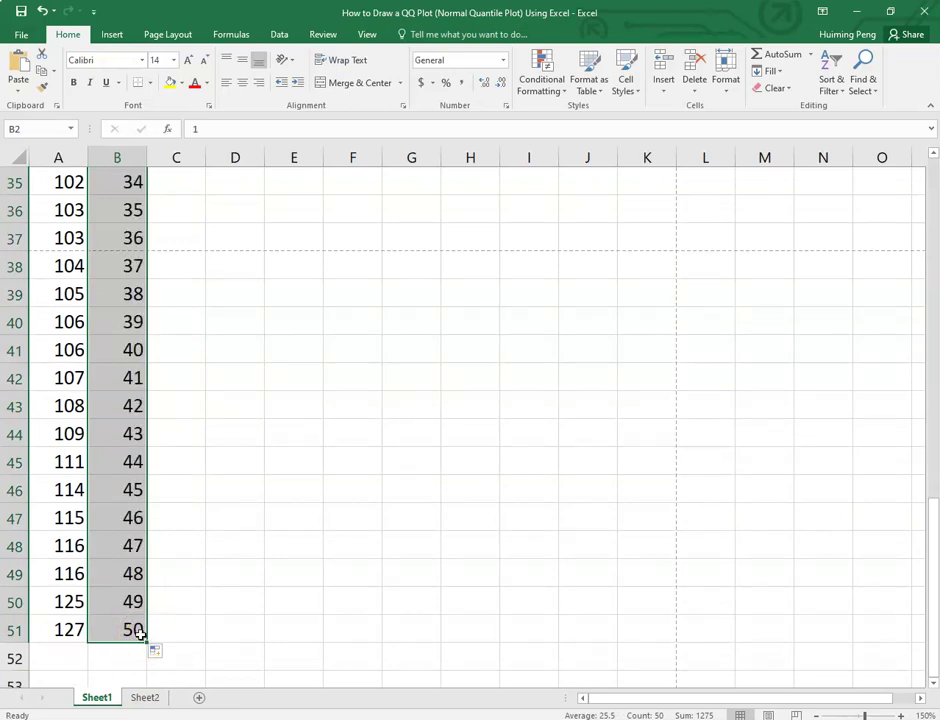
{"action": "scroll", "coordinate": [210, 409], "scroll_direction": "up", "scroll_amount": 11}
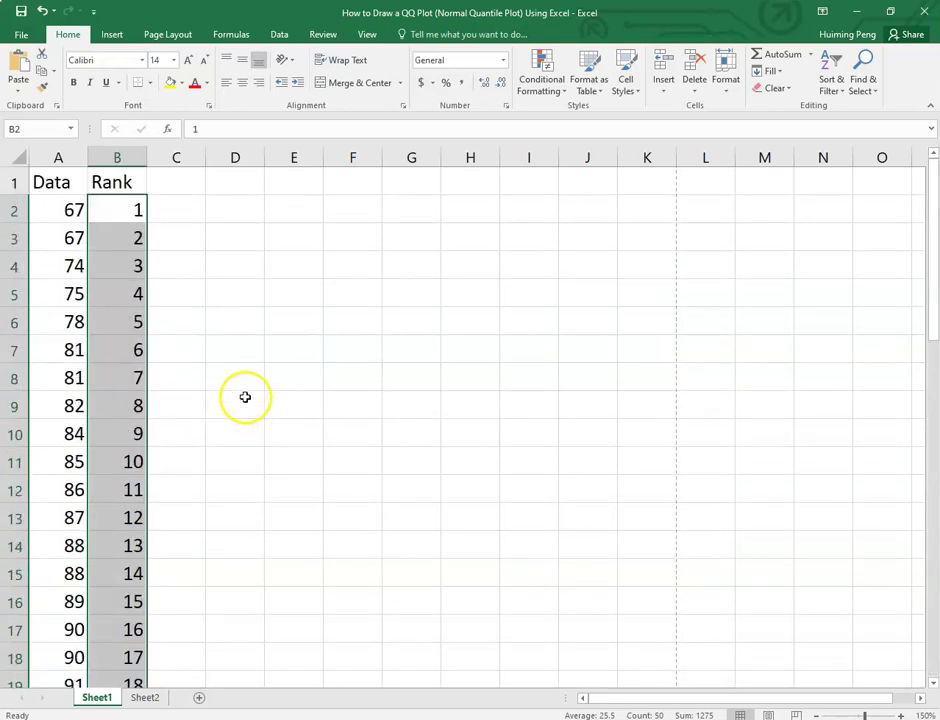
- Add the header "Prob." in C1 and enter the formula =(B2-.5)/50 in C2
{"action": "left_click", "coordinate": [170, 183]}
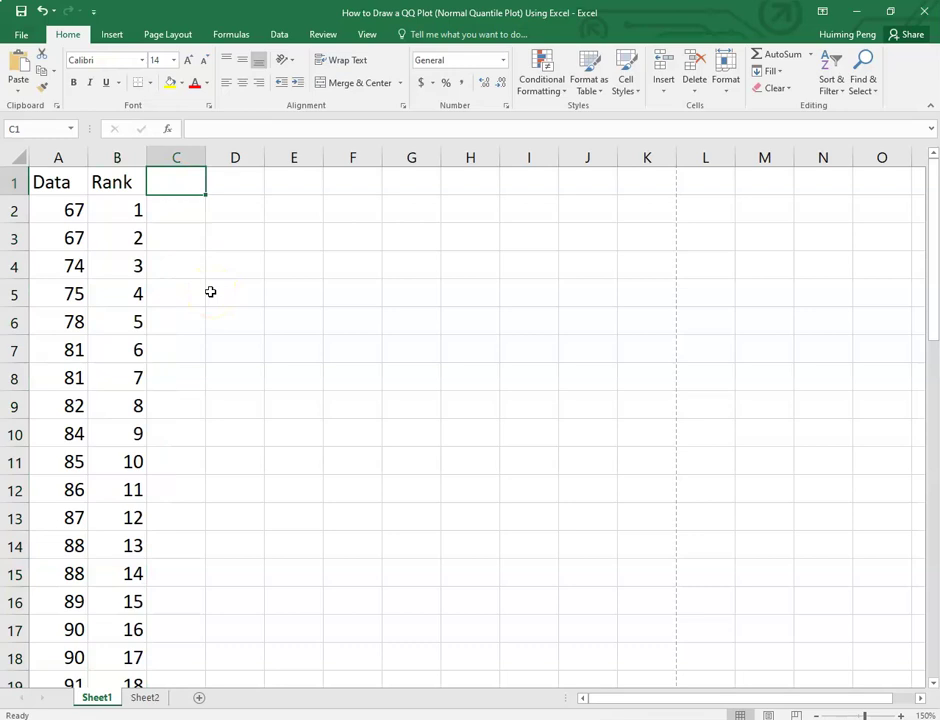
{"action": "type", "text": "Prob."}
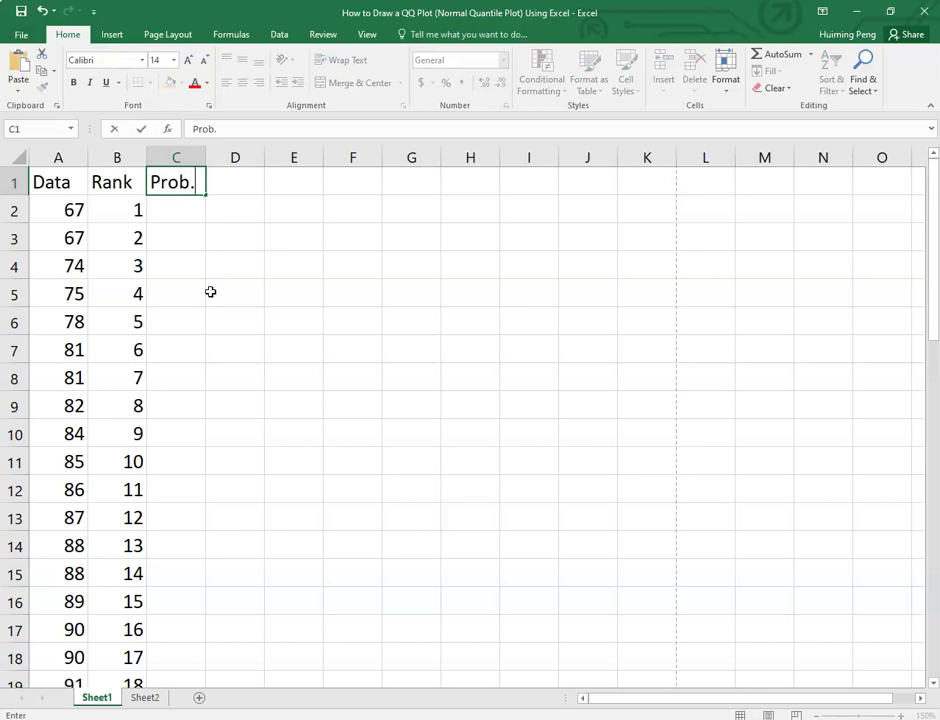
{"action": "left_click", "coordinate": [192, 208]}
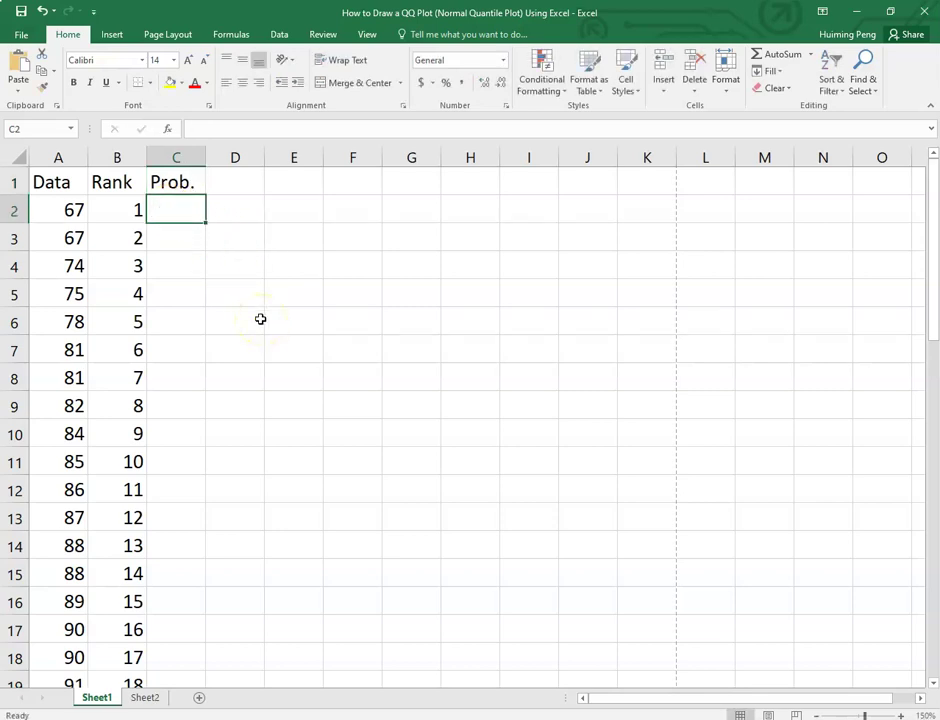
{"action": "type", "text": "="}
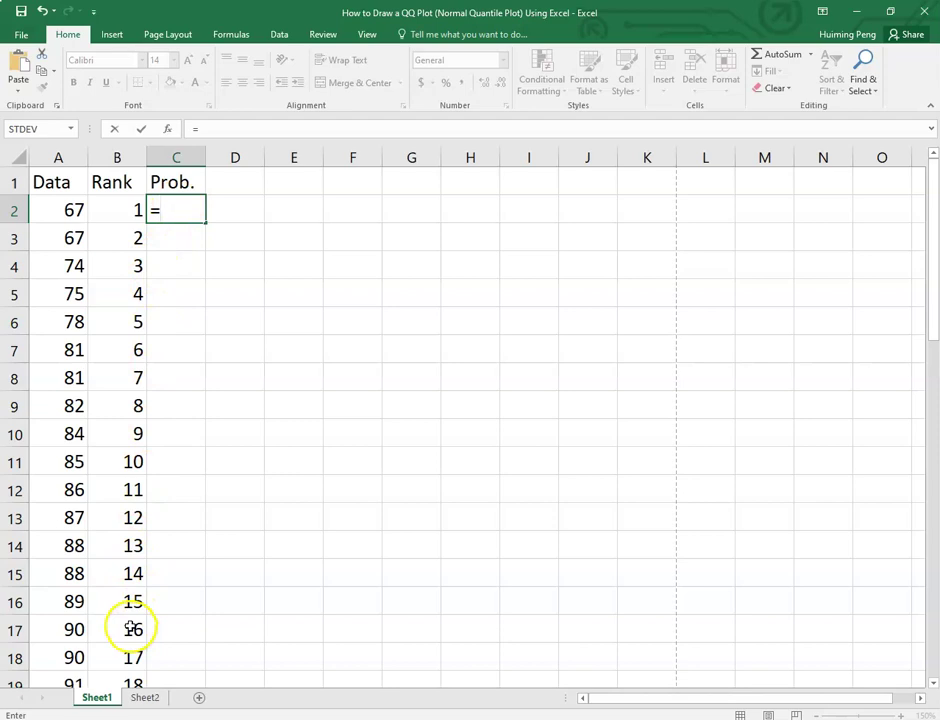
{"action": "type", "text": "("}
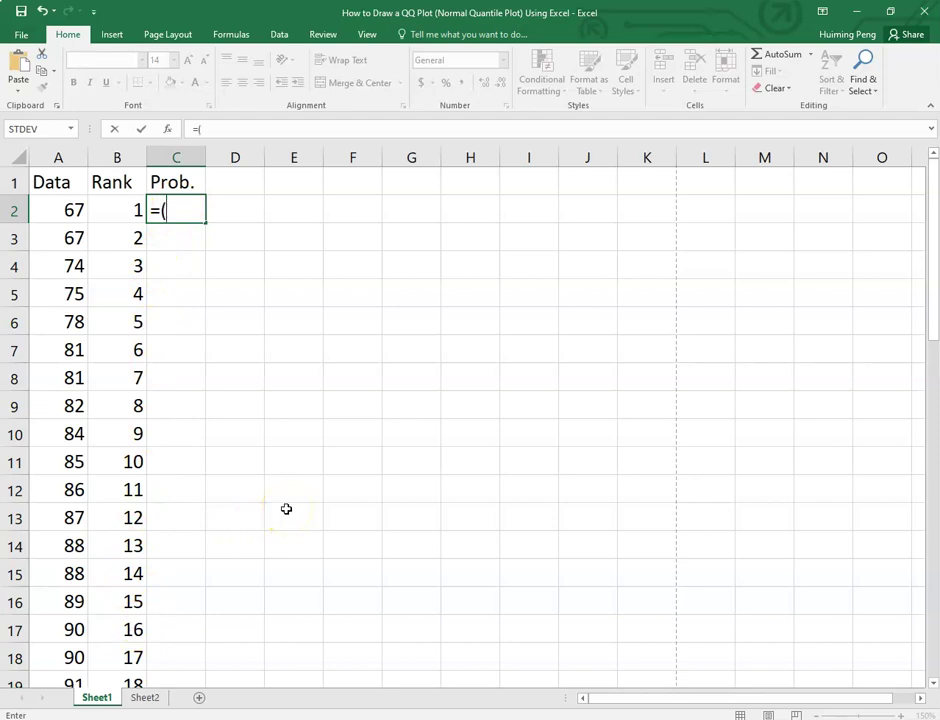
{"action": "left_click", "coordinate": [116, 210]}
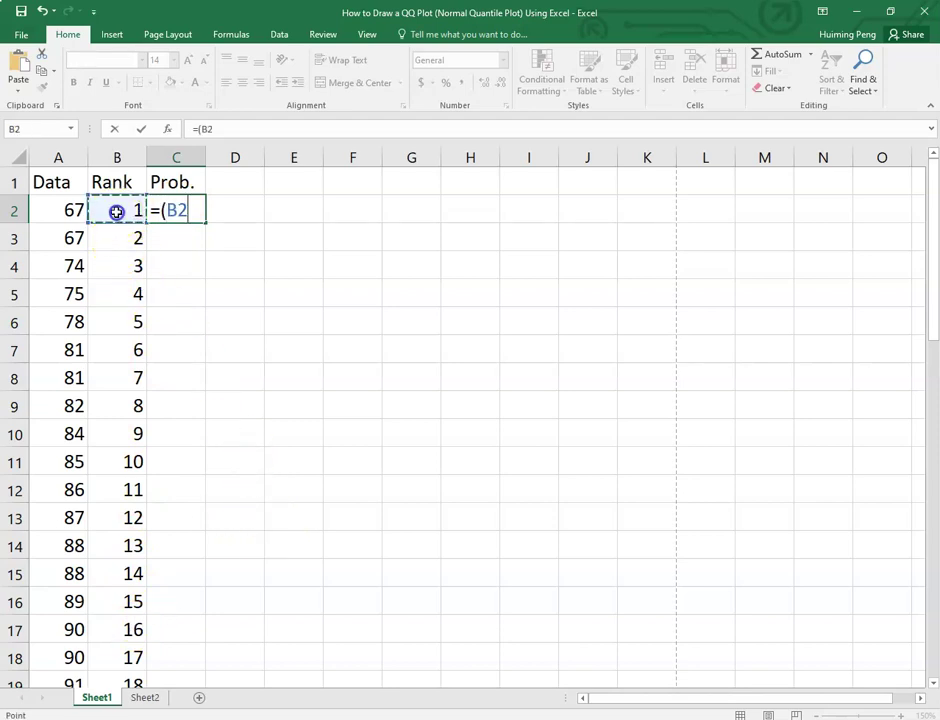
{"action": "type", "text": "-"}
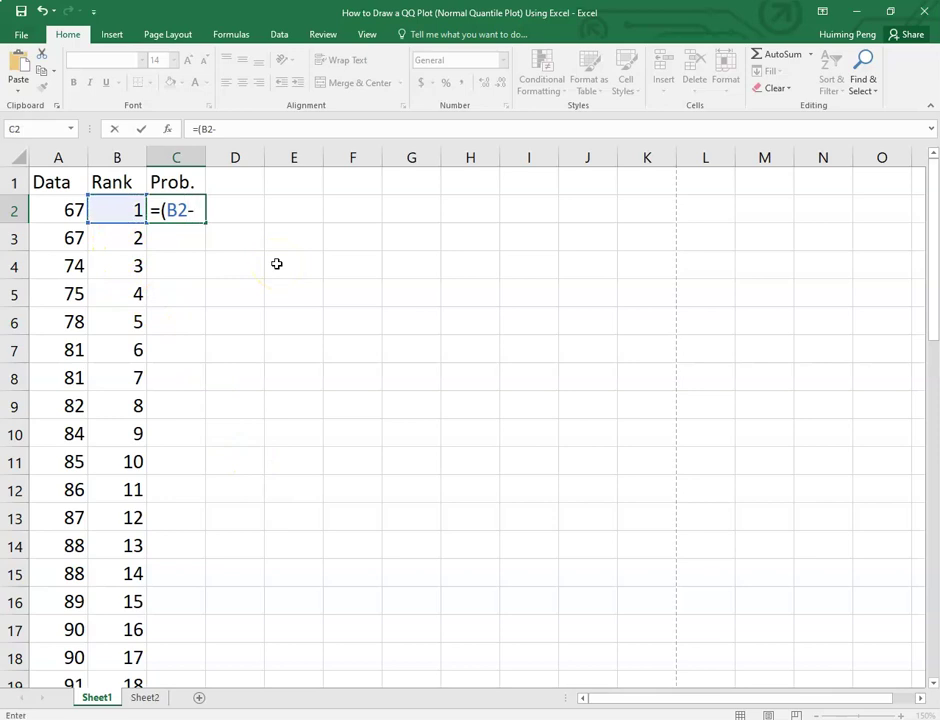
{"action": "type", "text": ".5)/50"}
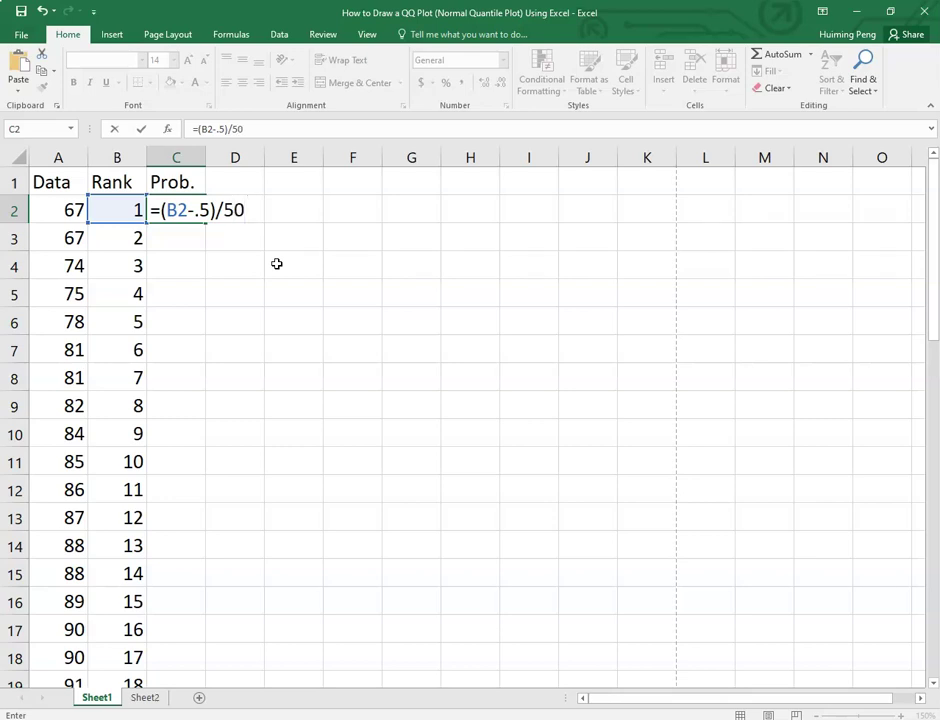
{"action": "key", "text": "Return"}
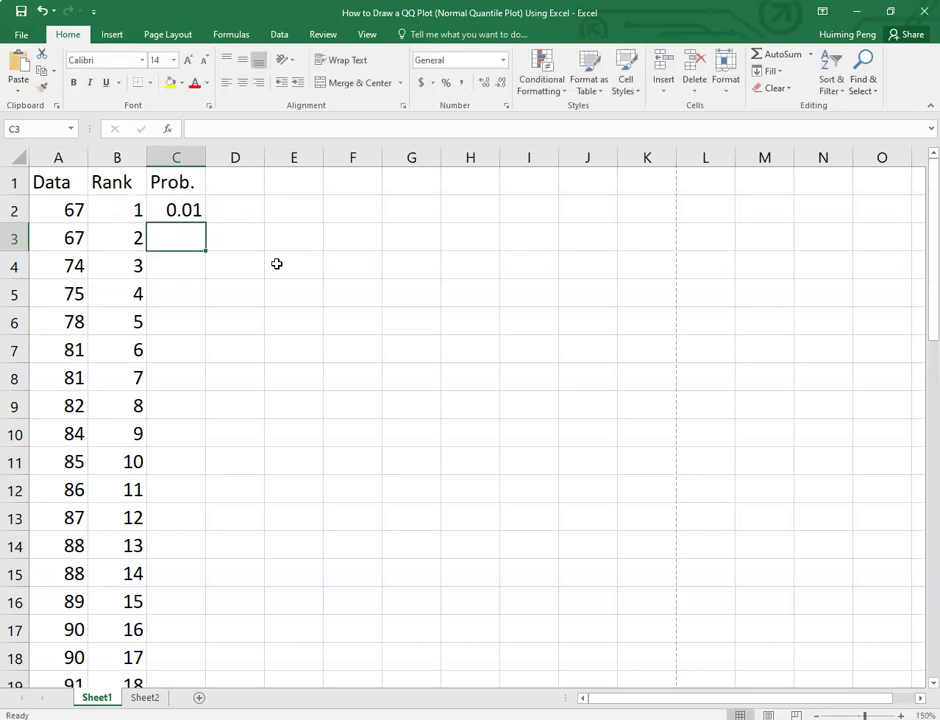
- Fill the probability formula in C2 down to C51
{"action": "left_click", "coordinate": [188, 210]}
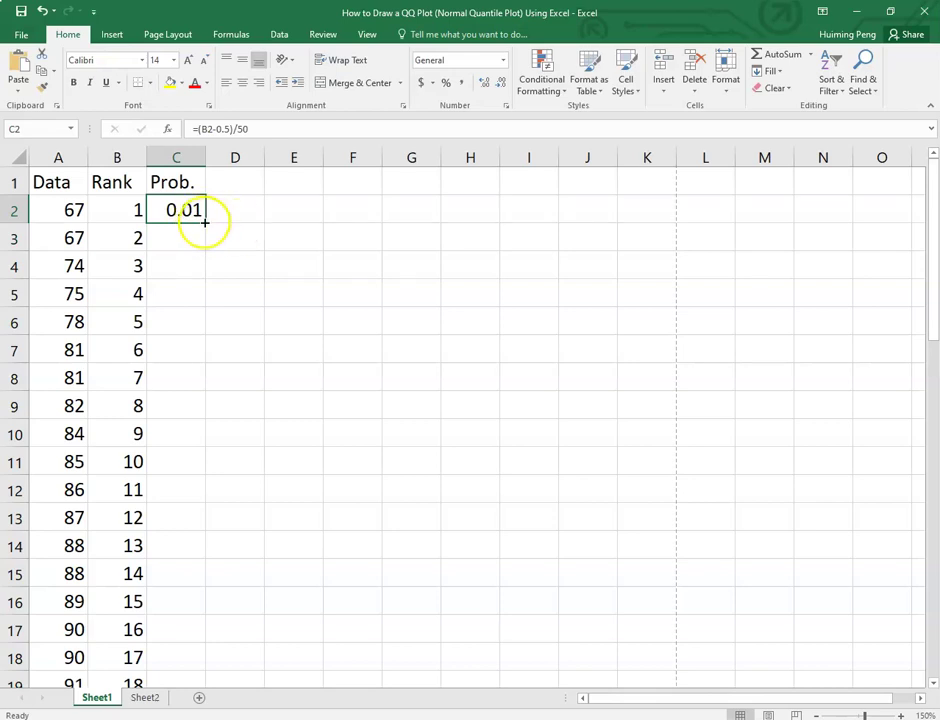
{"action": "left_click_drag", "start_coordinate": [203, 222], "coordinate": [198, 649]}
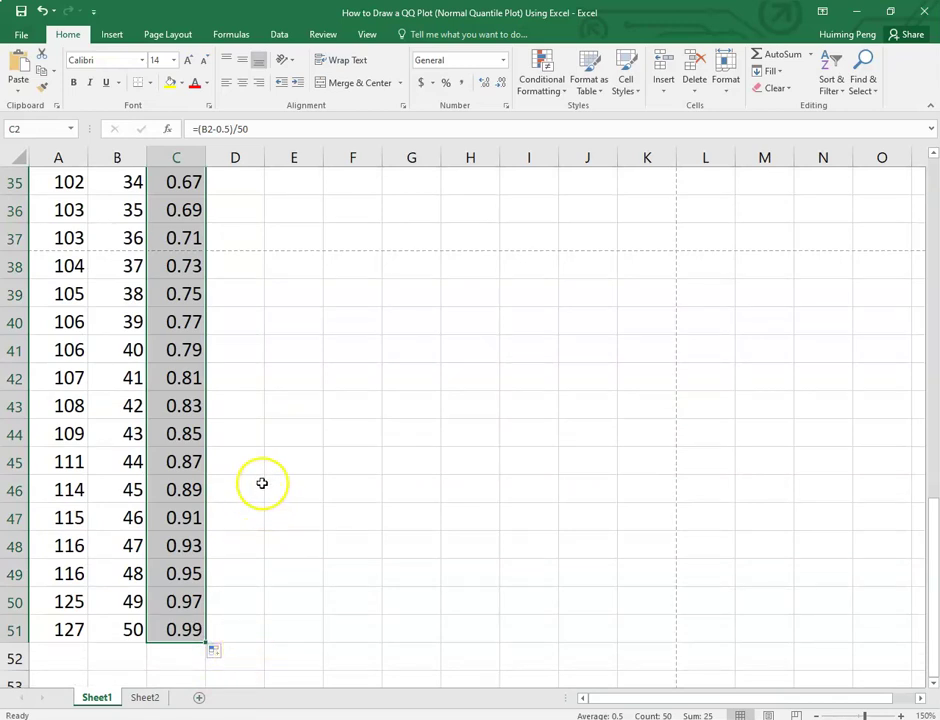
{"action": "scroll", "coordinate": [262, 497], "scroll_direction": "up", "scroll_amount": 9}
{"action": "scroll", "coordinate": [266, 403], "scroll_direction": "up", "scroll_amount": 3}
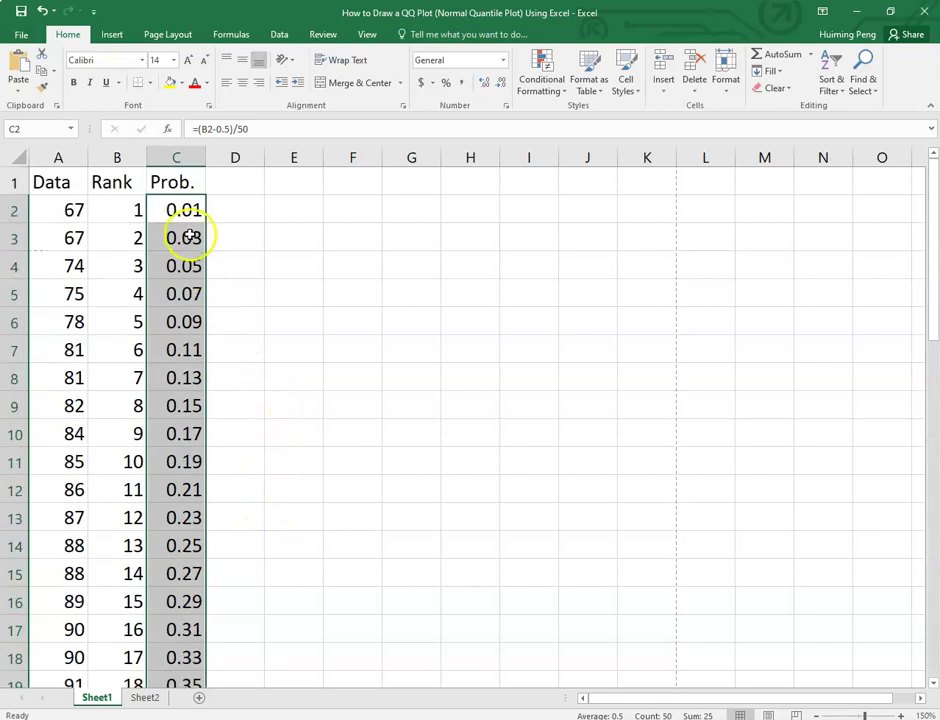
- Add the header "Z-Score" in D1
{"action": "left_click", "coordinate": [229, 183]}
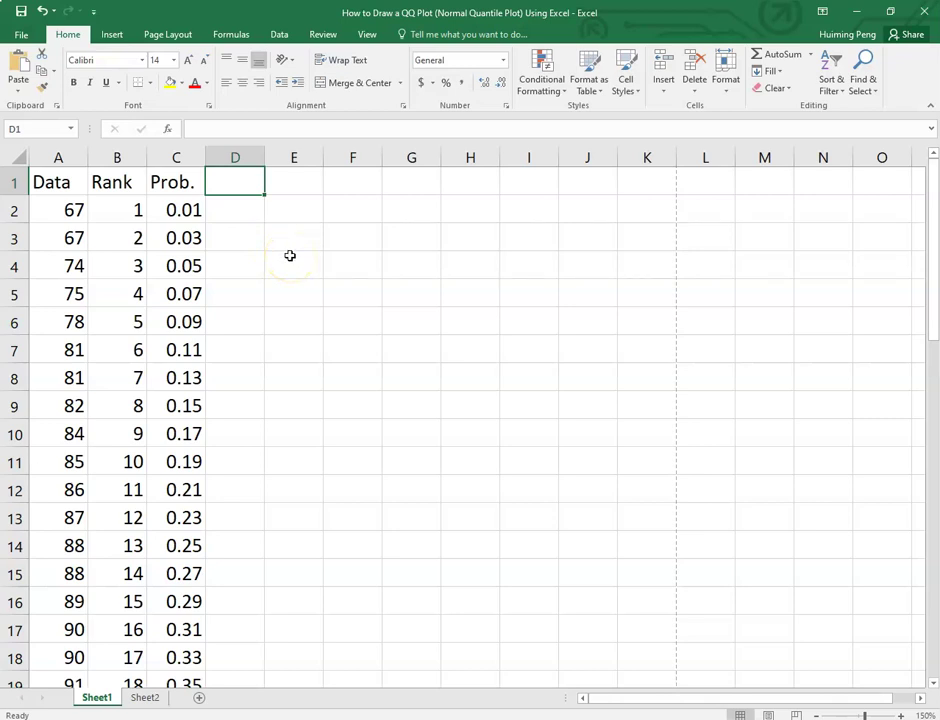
{"action": "type", "text": "Z-Score"}
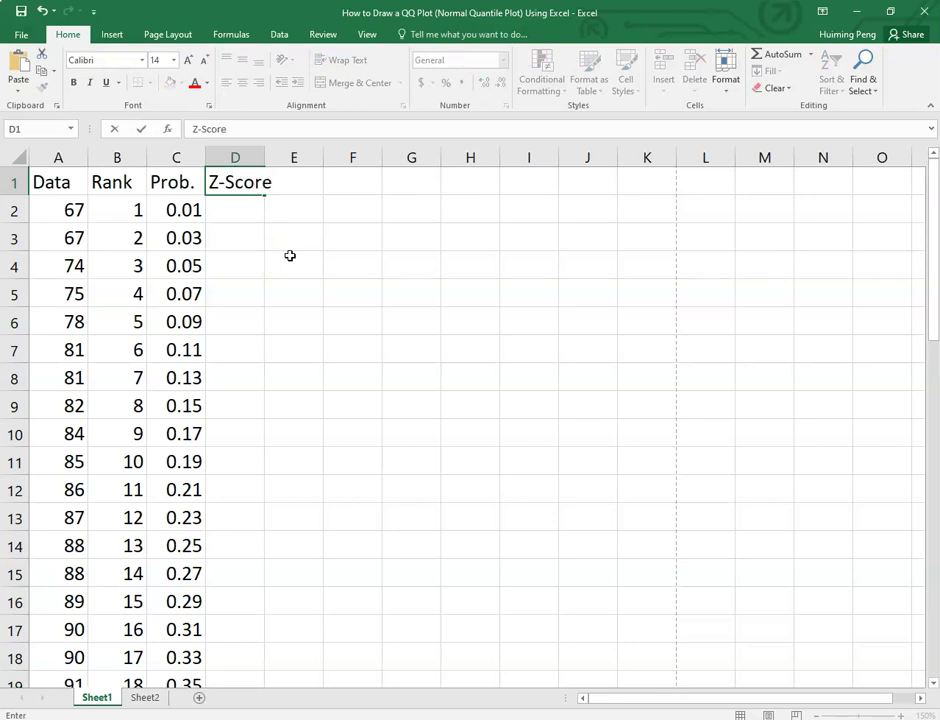
{"action": "key", "text": "Return"}
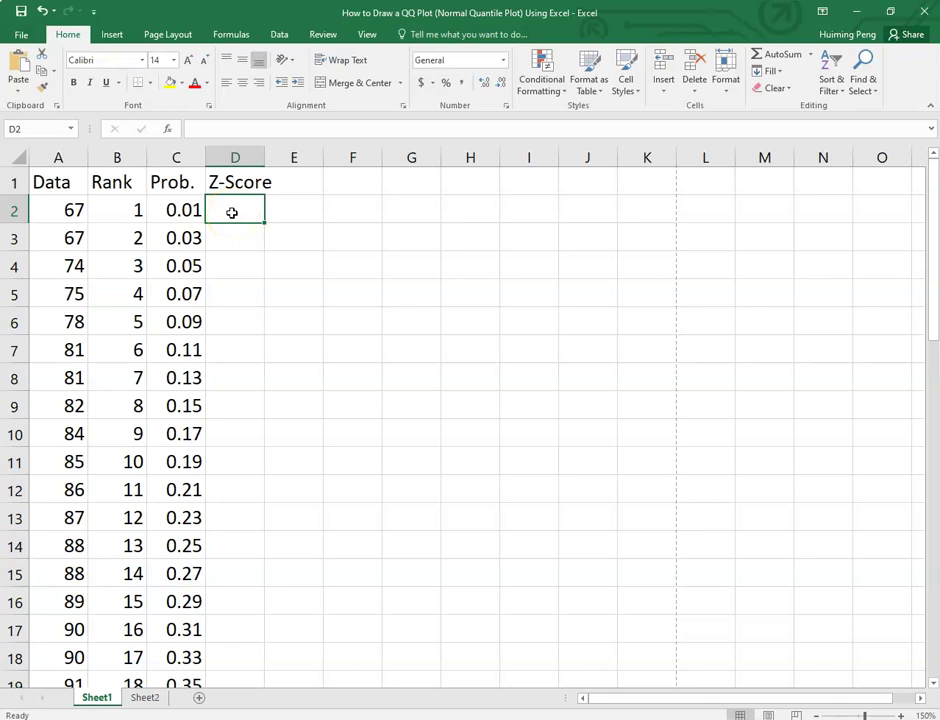
- Enter the formula =NORM.S.INV(C2) in D2 to calculate the first z-score from its probability
{"action": "type", "text": "="}
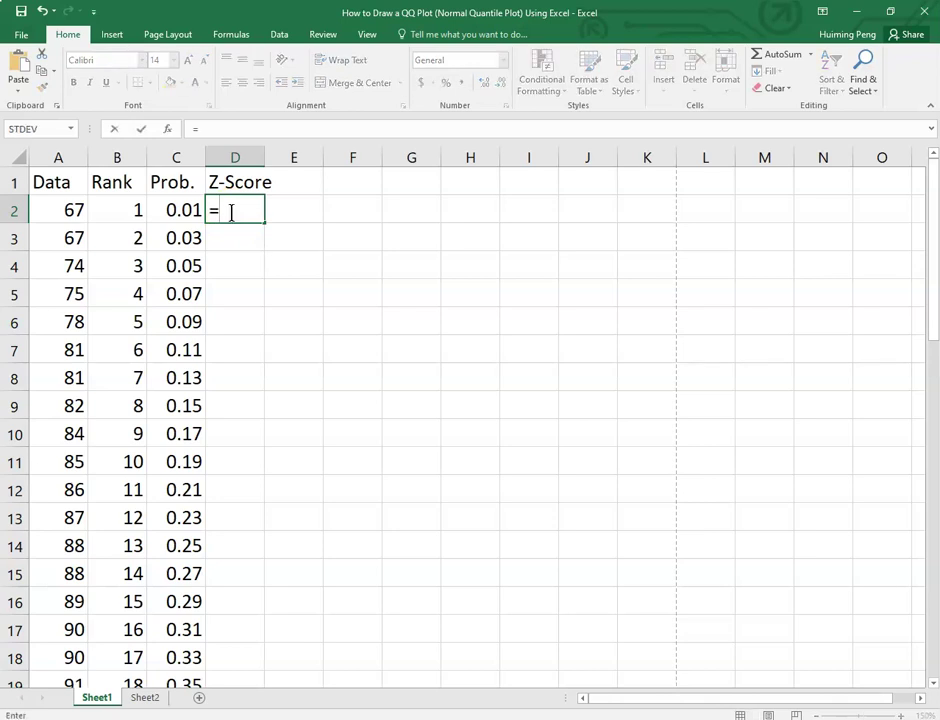
{"action": "type", "text": "nore"}
{"action": "key", "text": "BackSpace"}
{"action": "type", "text": "m"}
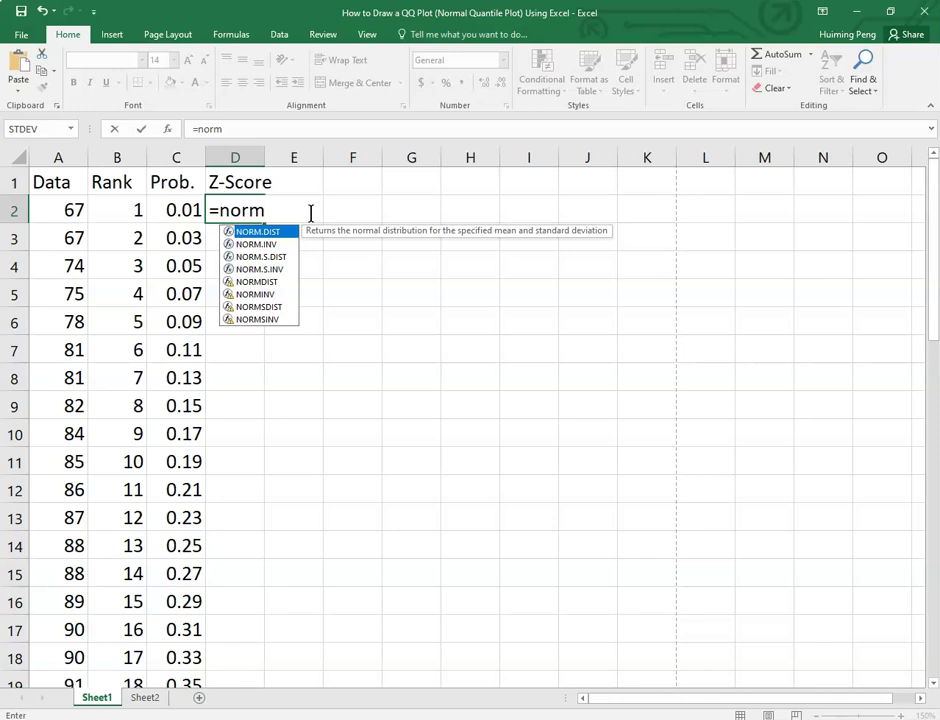
{"action": "key", "text": "Down"}
{"action": "key", "text": "Down"}
{"action": "key", "text": "Down"}
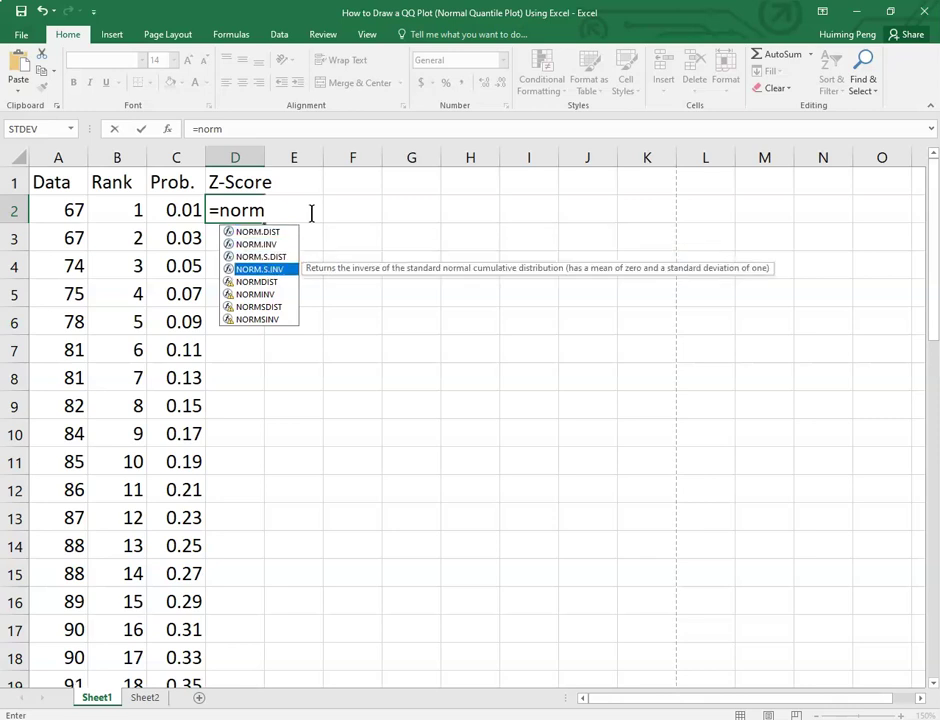
{"action": "key", "text": "Tab"}
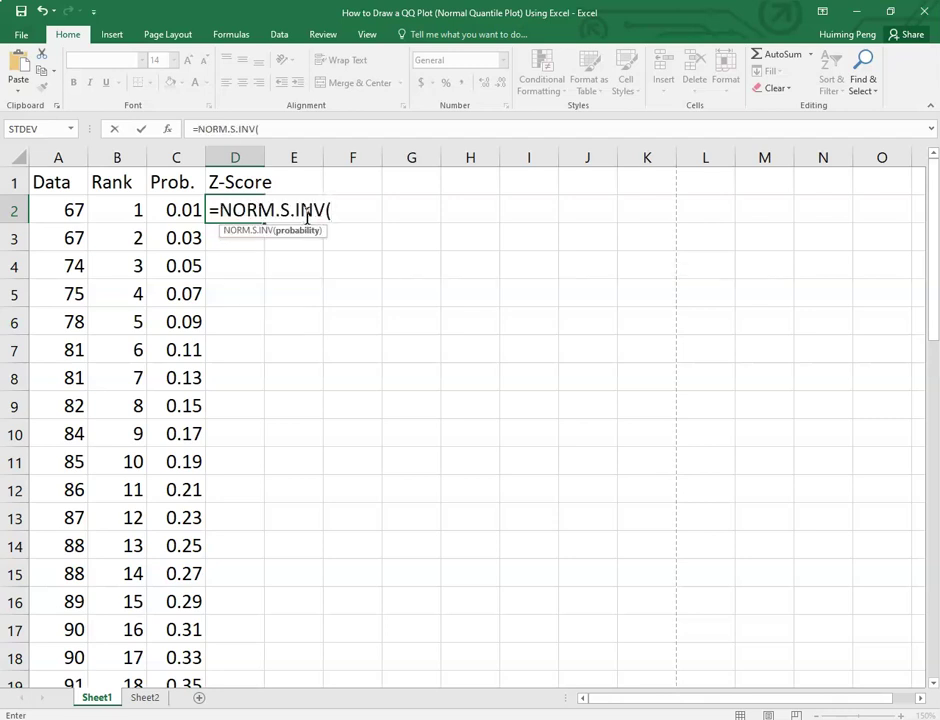
{"action": "left_click", "coordinate": [178, 211]}
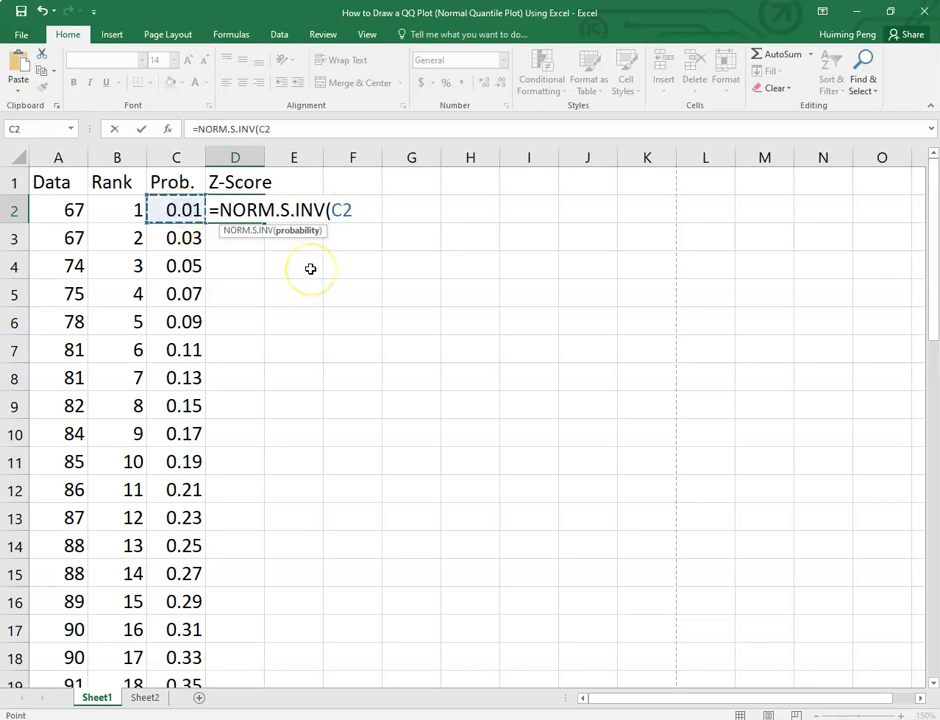
{"action": "type", "text": ")"}
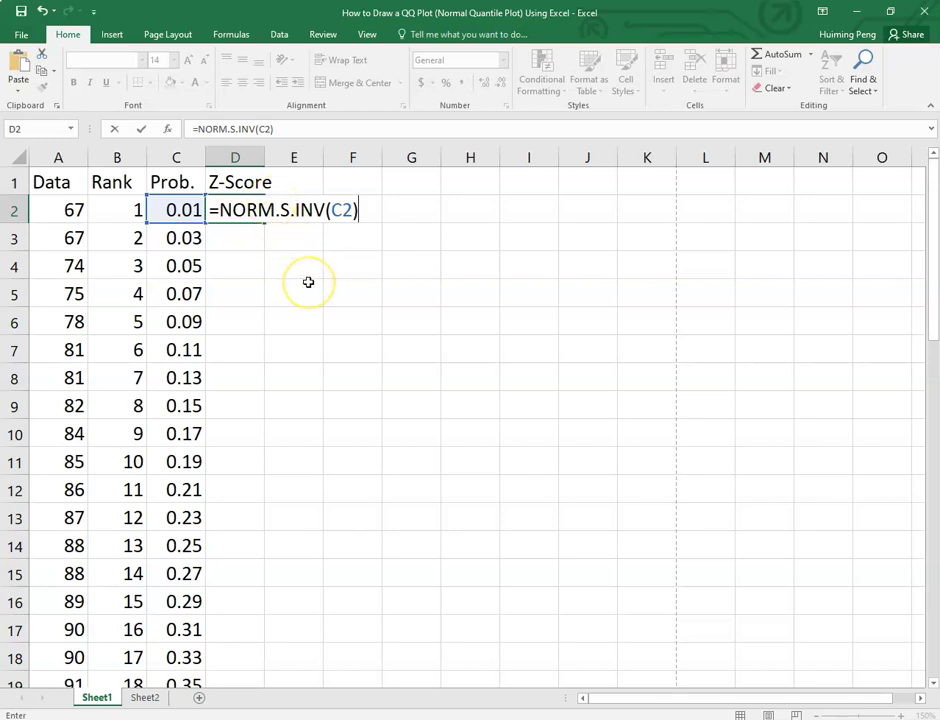
{"action": "key", "text": "Return"}
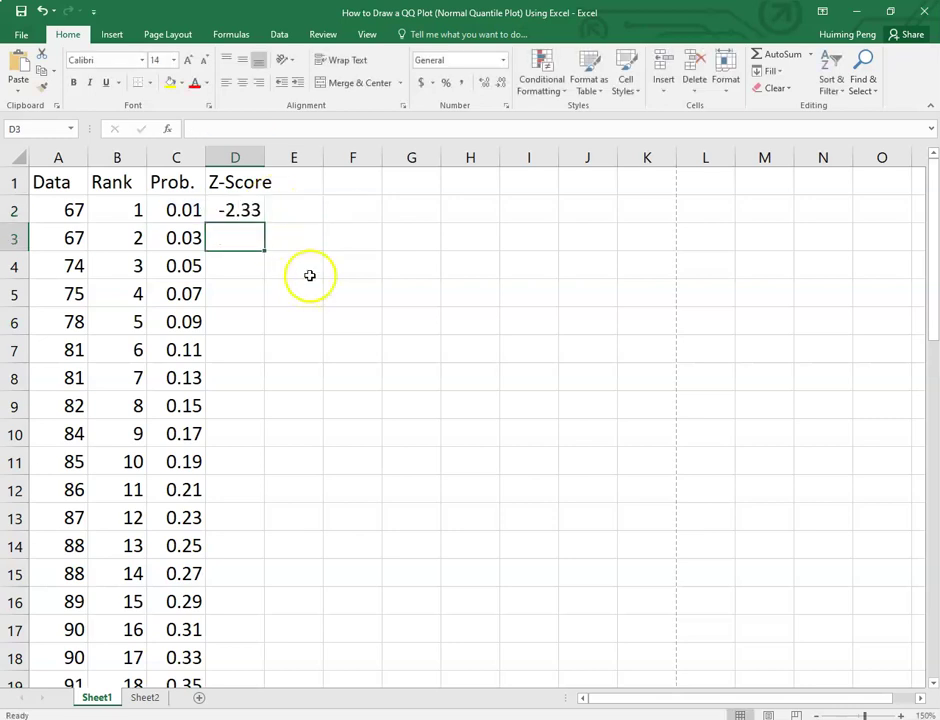
- Fill the z-score formula in D2 down to D51
{"action": "left_click", "coordinate": [253, 210]}
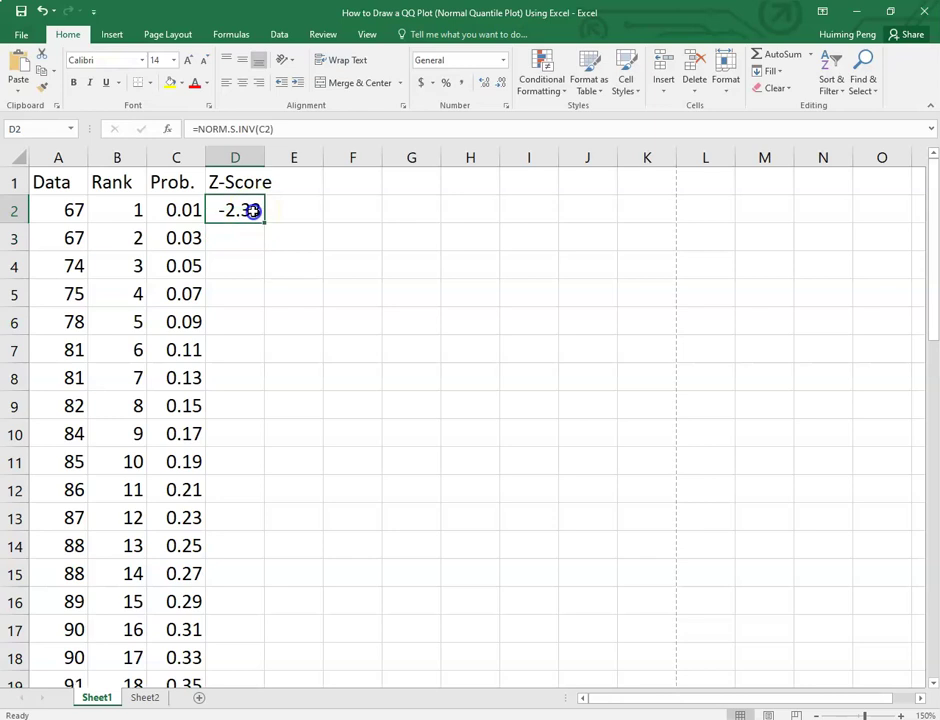
{"action": "left_click_drag", "start_coordinate": [263, 223], "coordinate": [254, 648]}
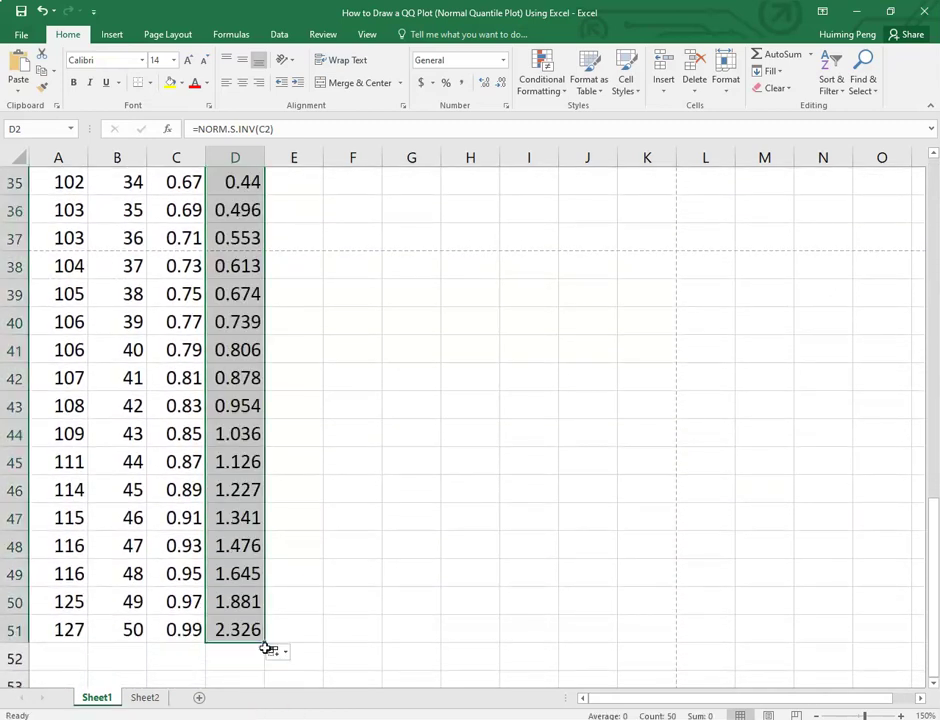
{"action": "scroll", "coordinate": [308, 415], "scroll_direction": "up", "scroll_amount": 11}
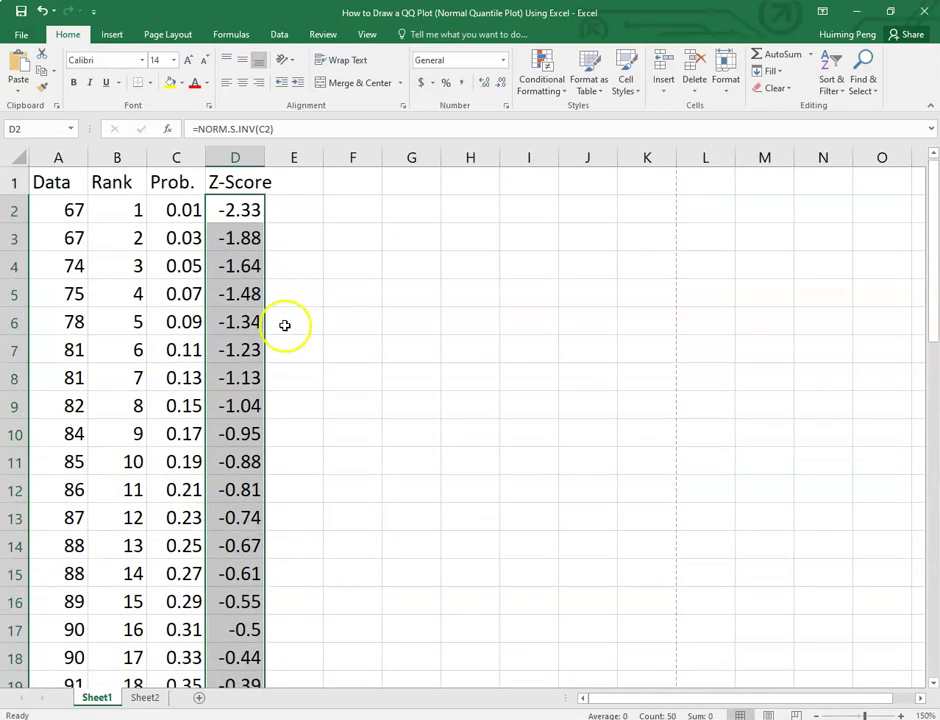
{"action": "left_click", "coordinate": [240, 157]}
{"action": "left_click", "coordinate": [57, 157]}
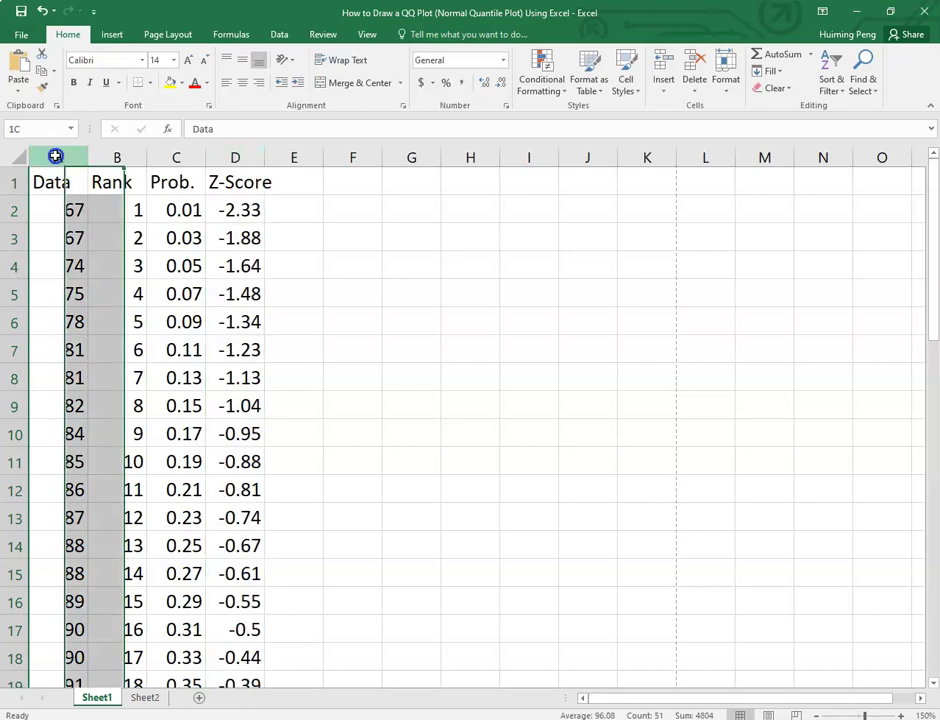
{"action": "left_click", "coordinate": [231, 157]}
{"action": "left_click", "coordinate": [176, 157]}
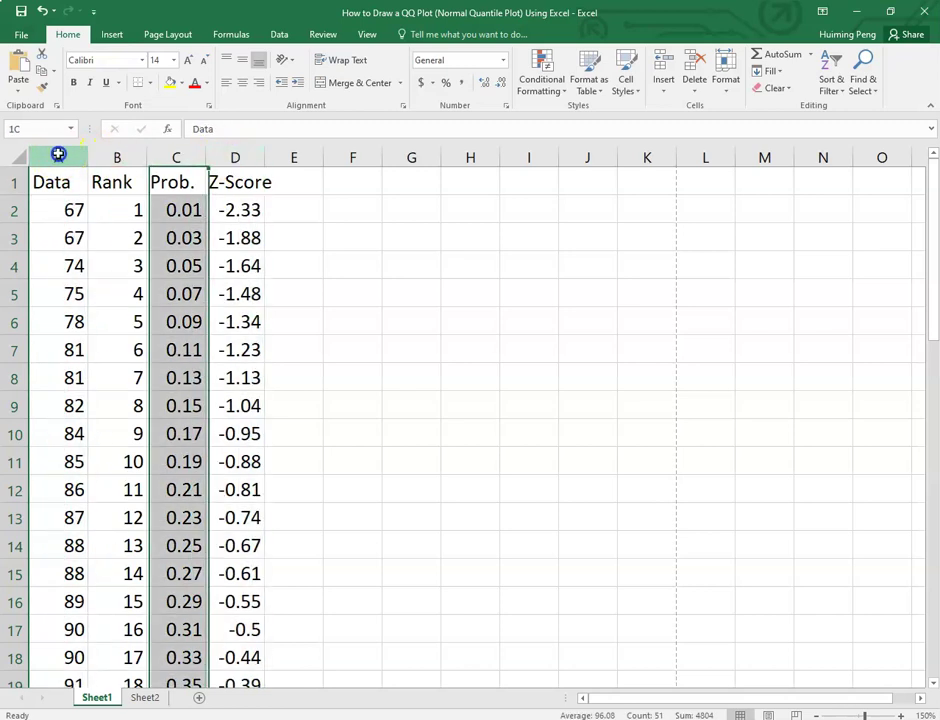
{"action": "left_click", "coordinate": [57, 157]}
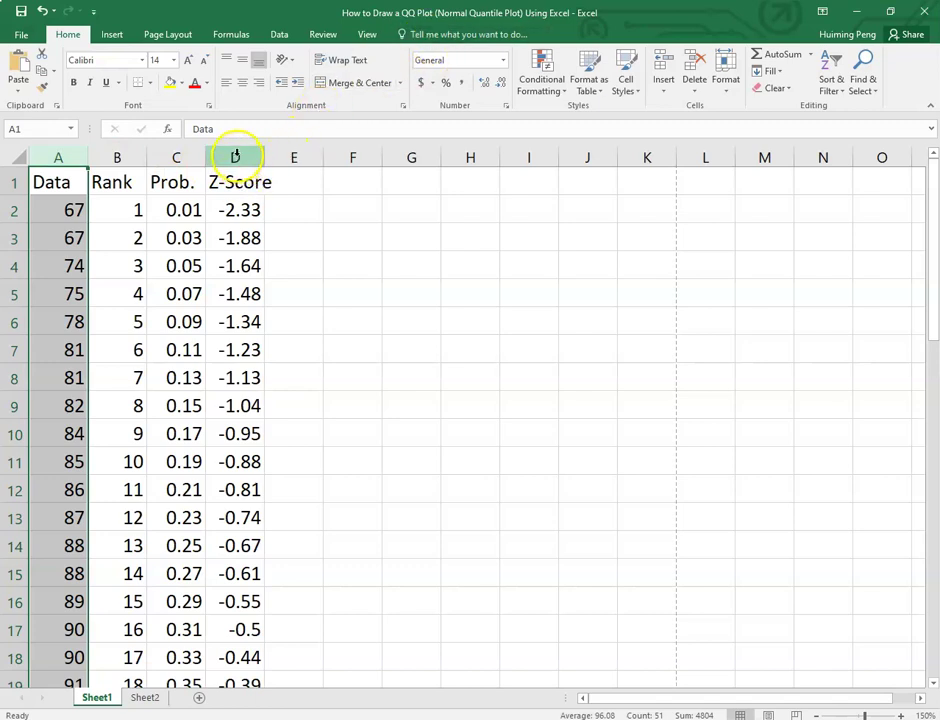
{"action": "left_click", "coordinate": [60, 158]}
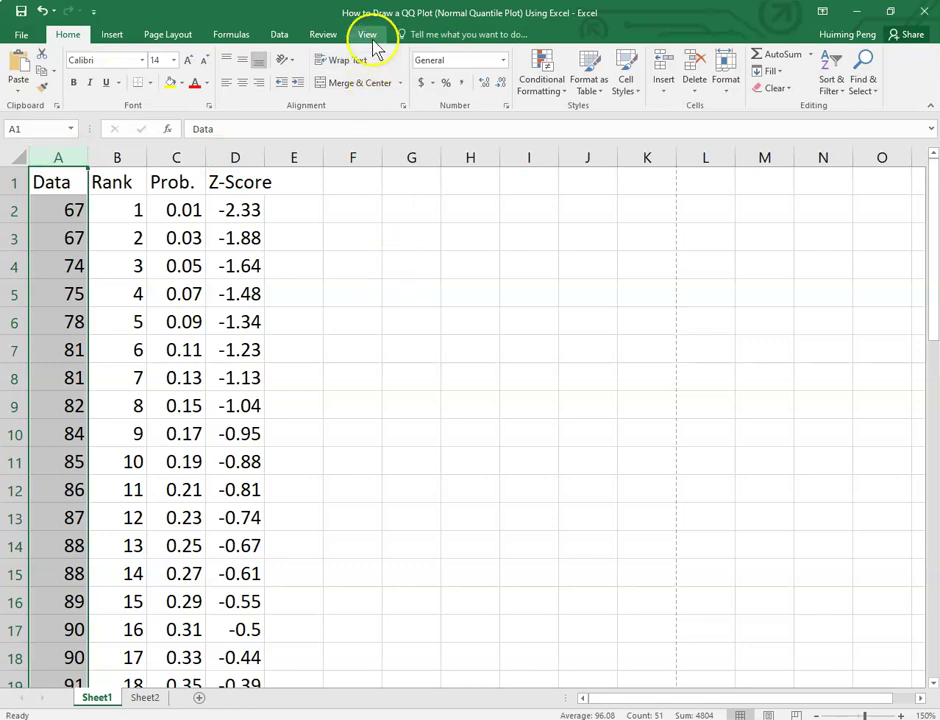
{"action": "left_click", "coordinate": [236, 157]}
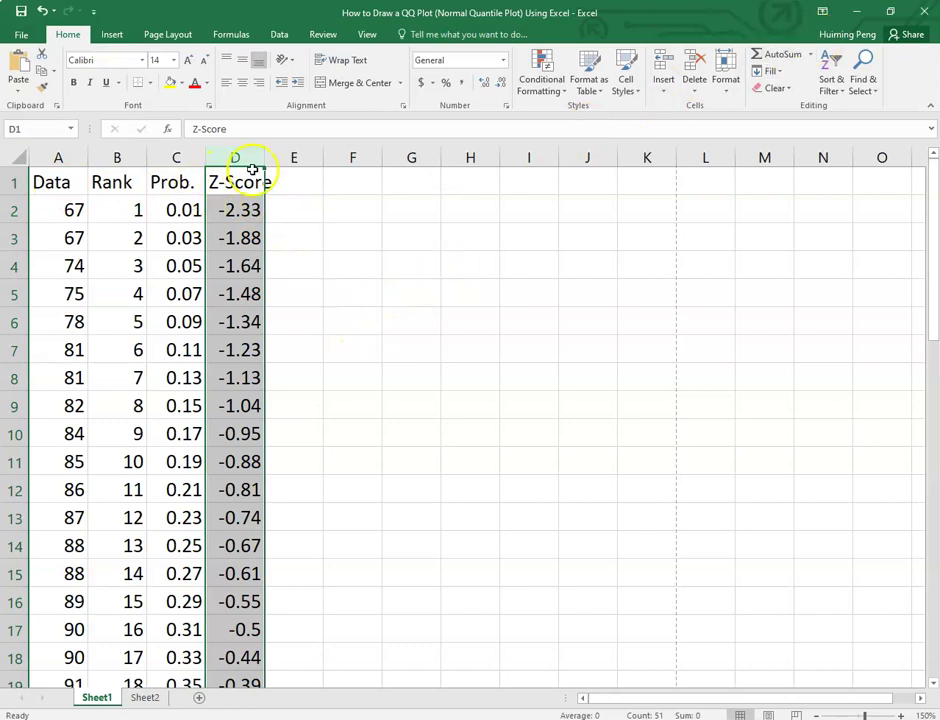
- Copy the whole Data column A into the empty column E, beside the Z-Score column
{"action": "left_click", "coordinate": [58, 157]}
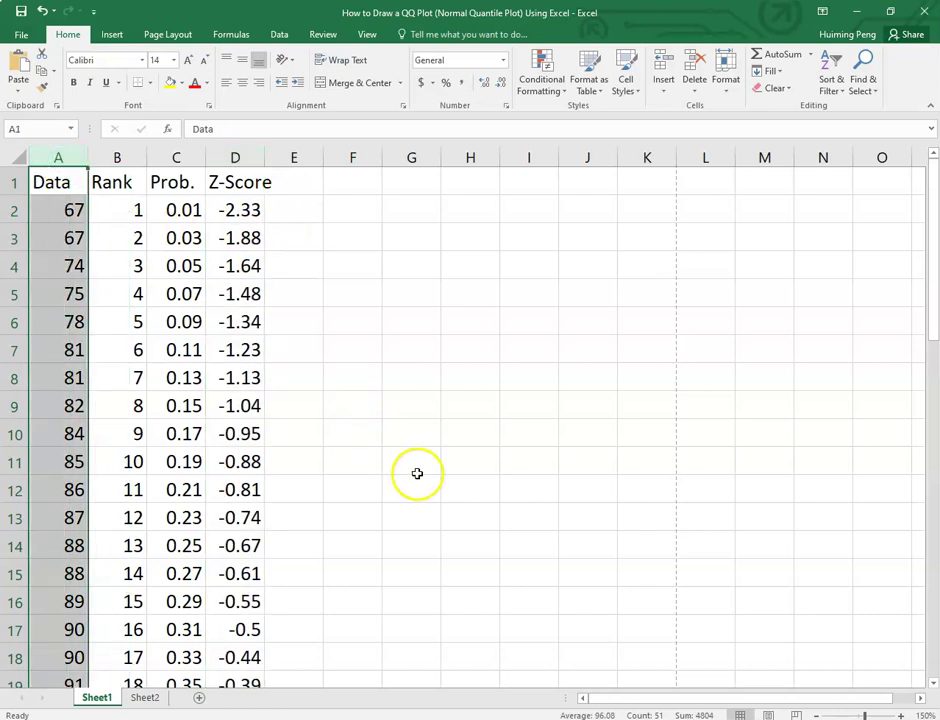
{"action": "key", "text": "ctrl+c"}
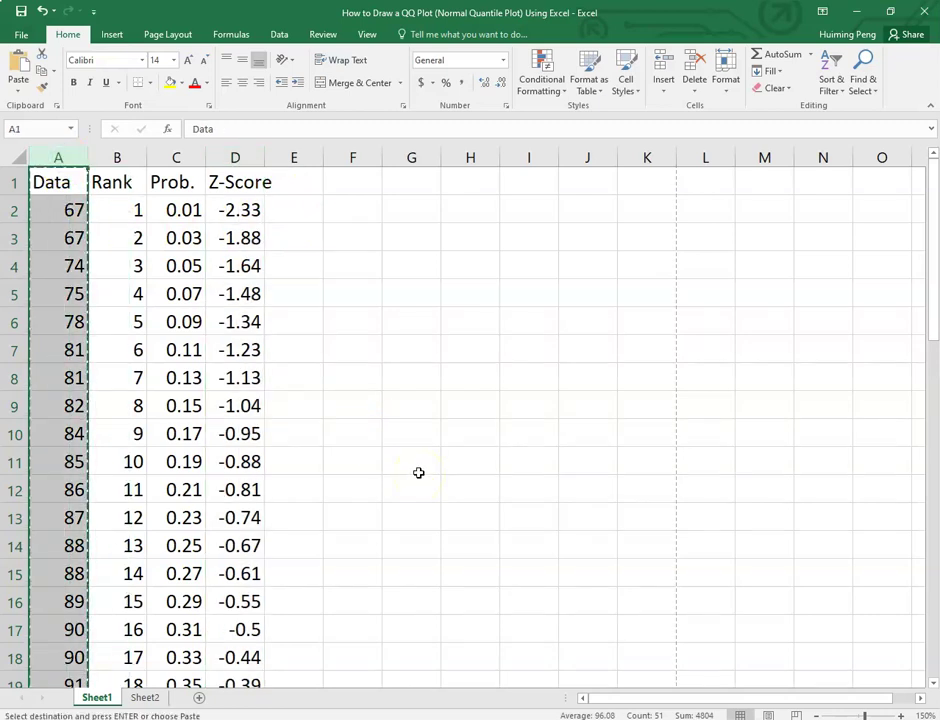
{"action": "left_click", "coordinate": [294, 157]}
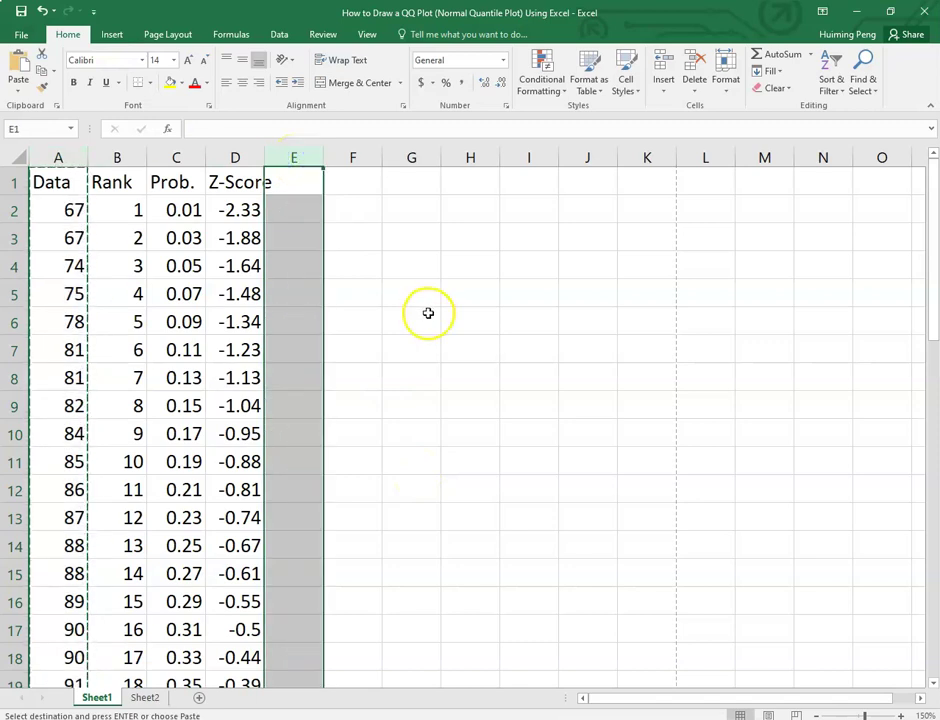
{"action": "key", "text": "ctrl+v"}
{"action": "left_click", "coordinate": [400, 228]}
- Insert a markers-only scatter chart from the Z-Score and Data columns D and E
{"action": "left_click_drag", "start_coordinate": [240, 157], "coordinate": [285, 157]}
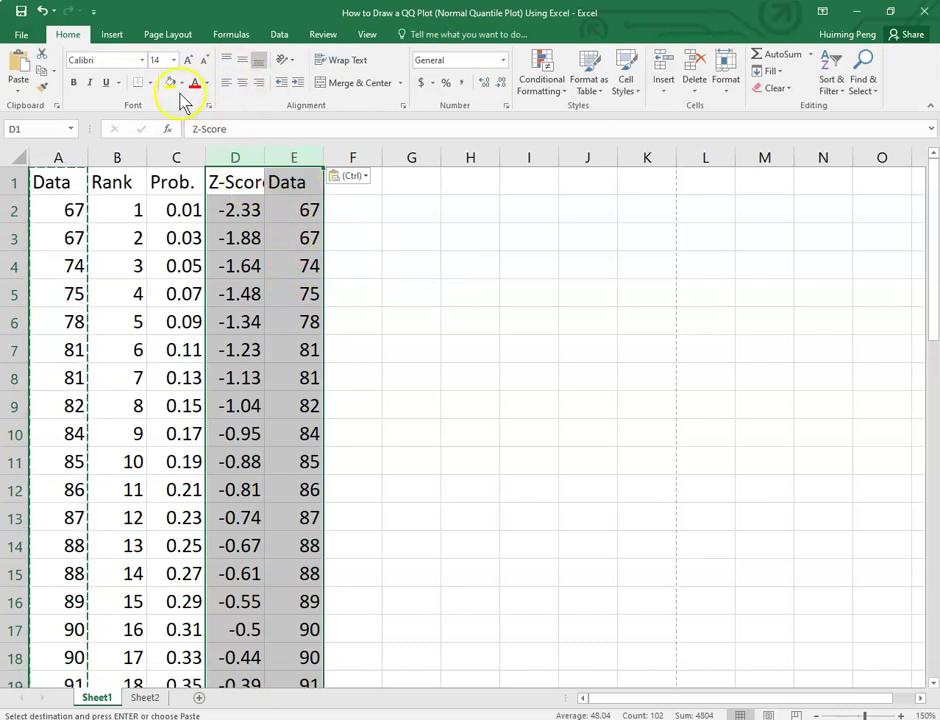
{"action": "left_click", "coordinate": [113, 36]}
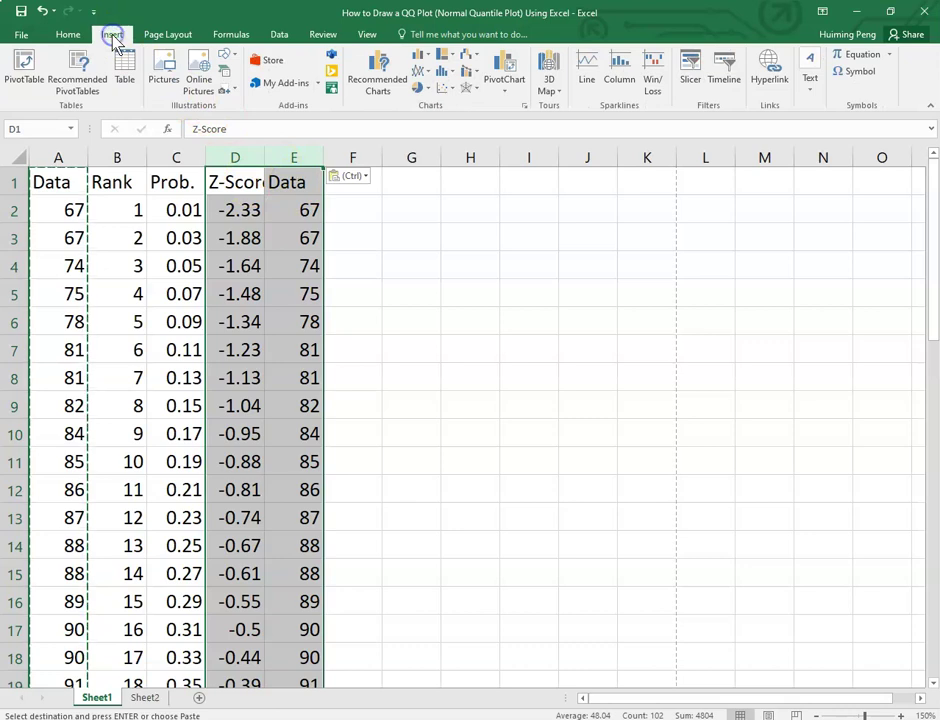
{"action": "left_click", "coordinate": [457, 92]}
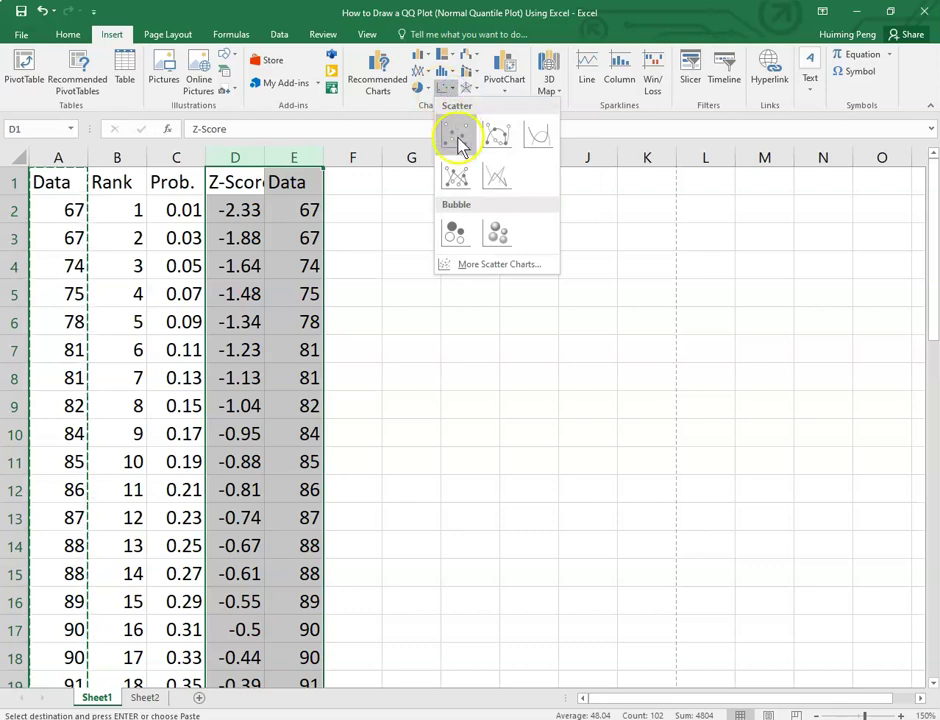
{"action": "left_click", "coordinate": [457, 145]}
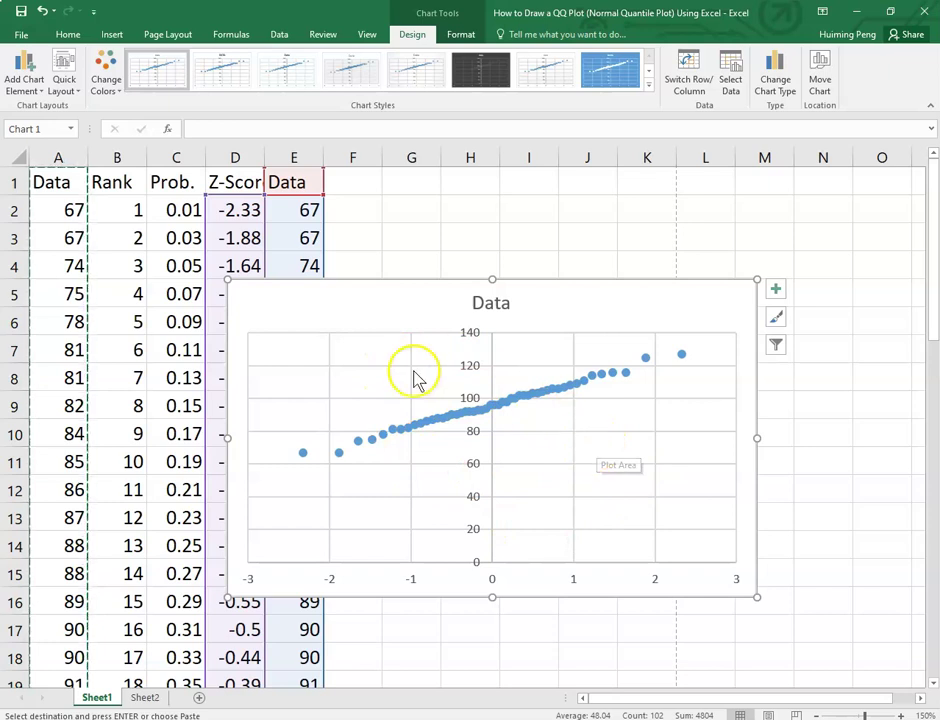
- Change the scatter chart's title to "QQ Plot"
{"action": "left_click", "coordinate": [494, 304]}
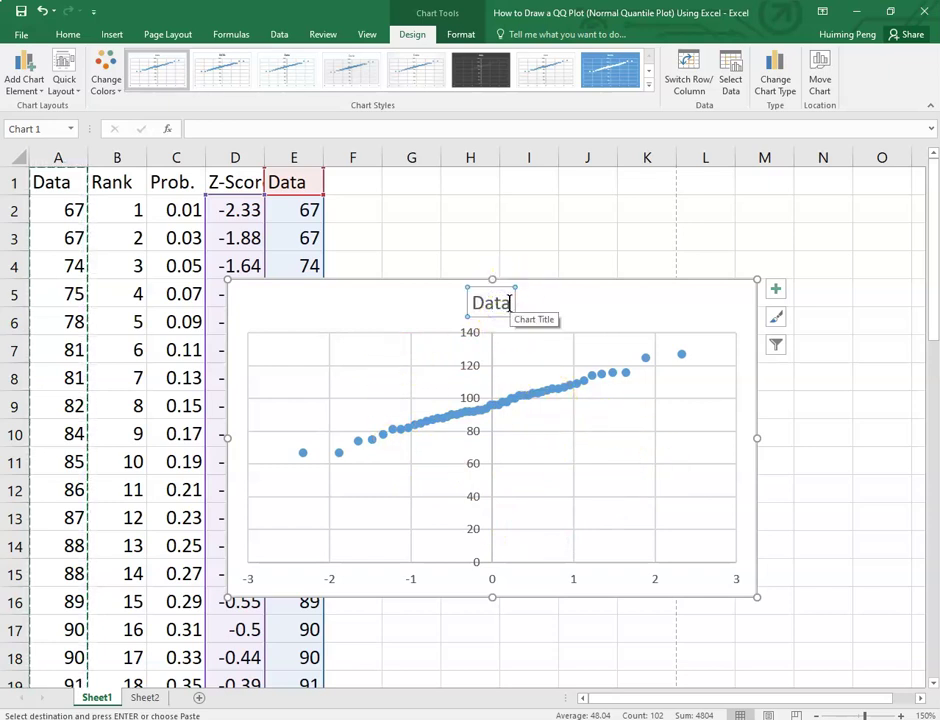
{"action": "double_click", "coordinate": [495, 302]}
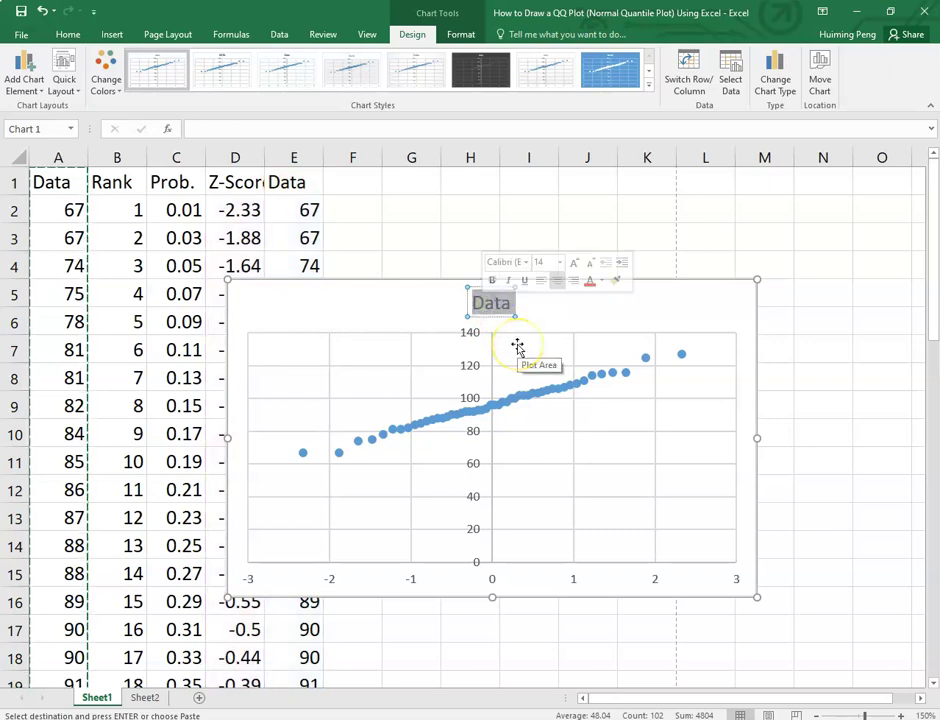
{"action": "type", "text": "QQ Plot"}
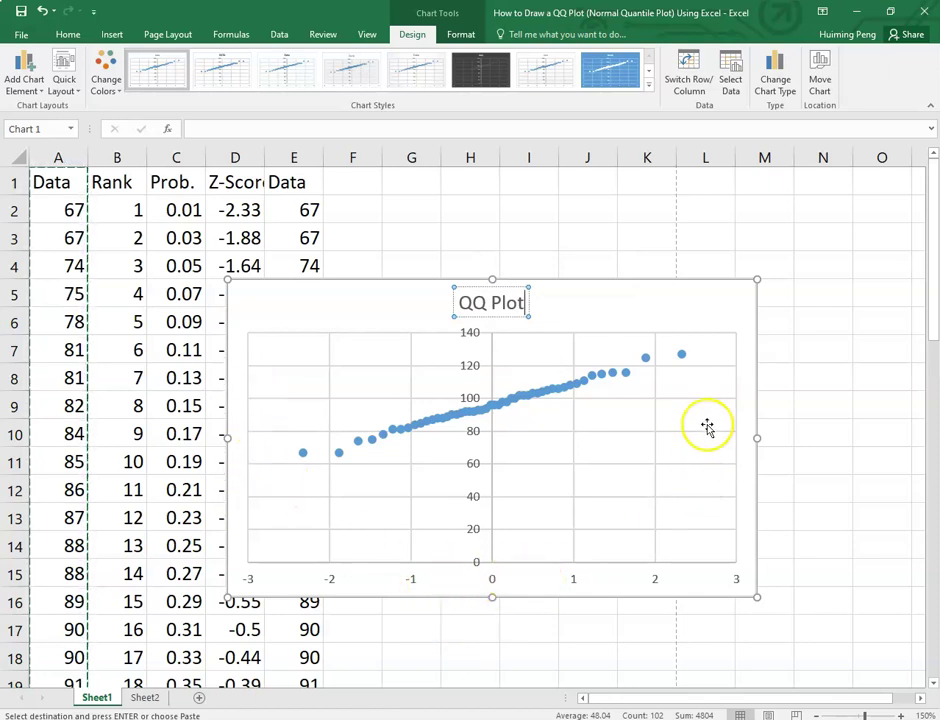
{"action": "left_click", "coordinate": [637, 281]}
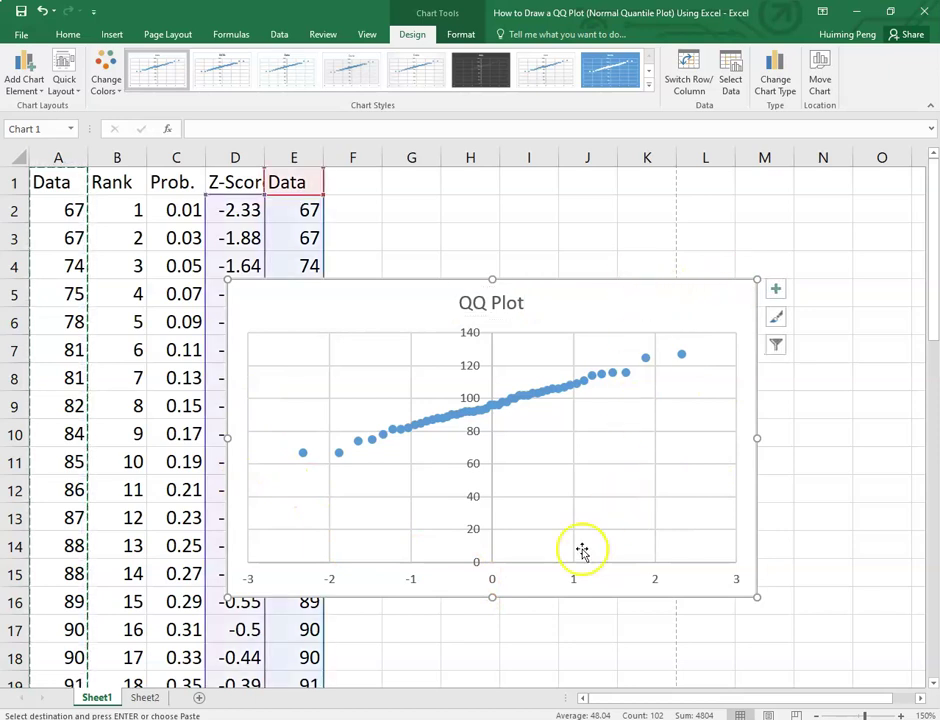
- Add axis titles to the chart and name the vertical axis "Data (Empirical Distribution)"
{"action": "left_click", "coordinate": [777, 291]}
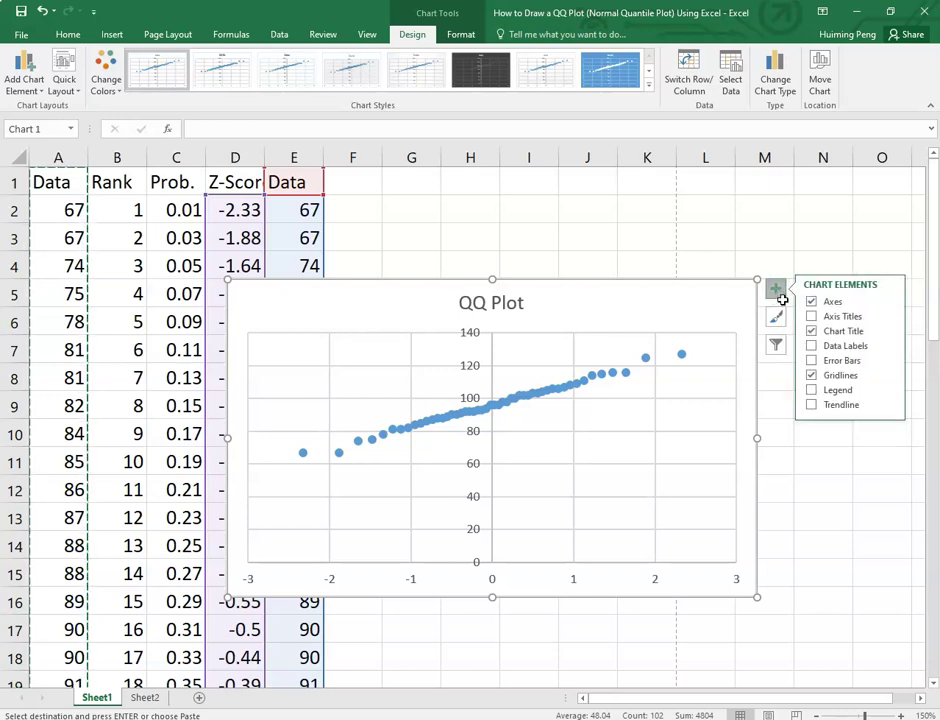
{"action": "left_click", "coordinate": [812, 317]}
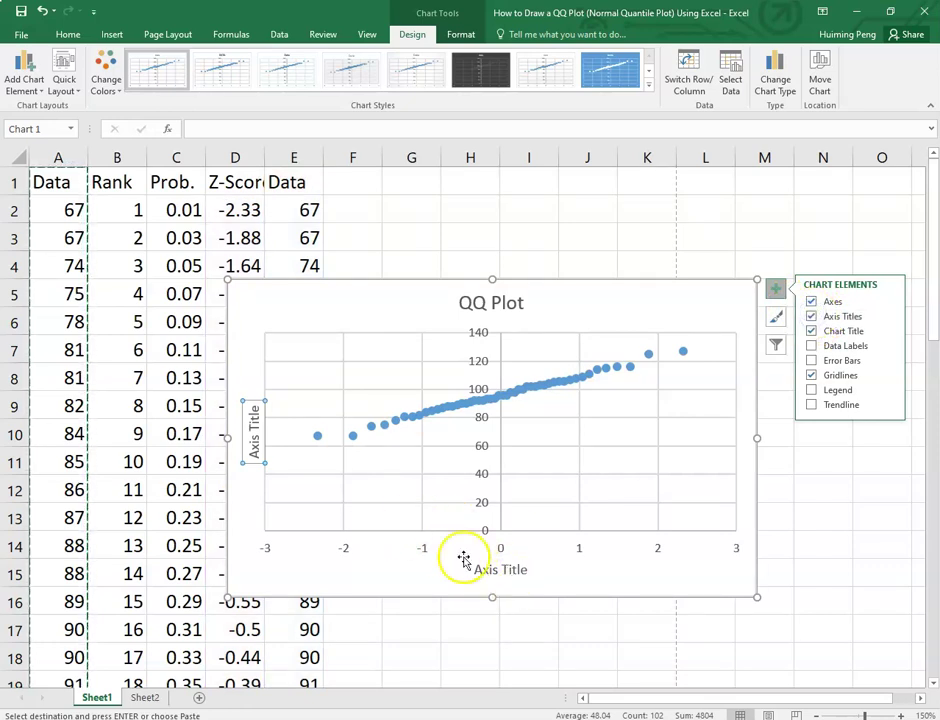
{"action": "left_click", "coordinate": [254, 437]}
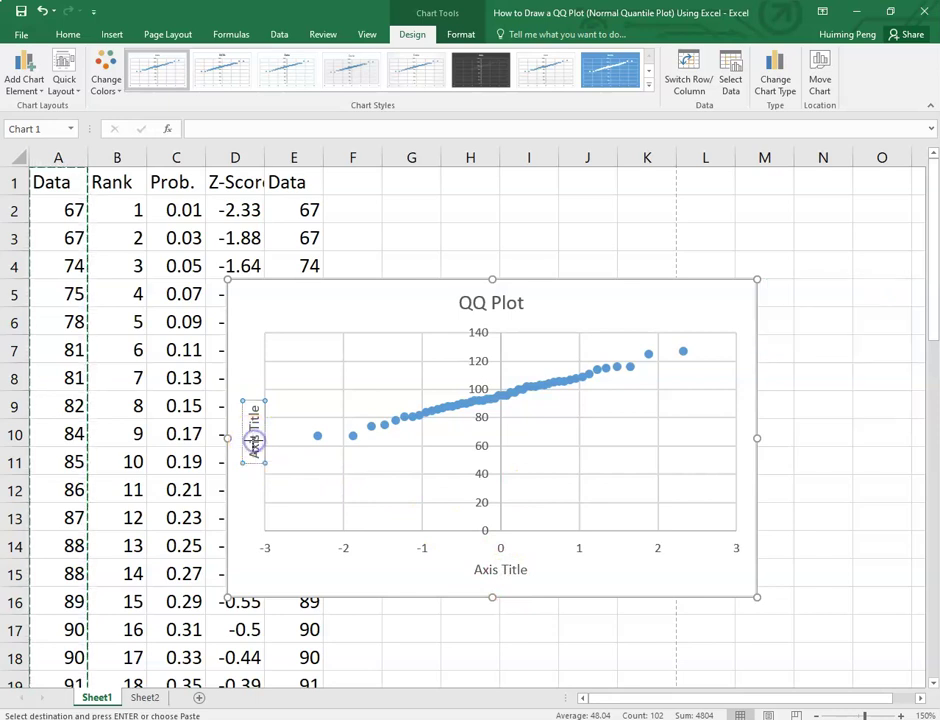
{"action": "double_click", "coordinate": [256, 449]}
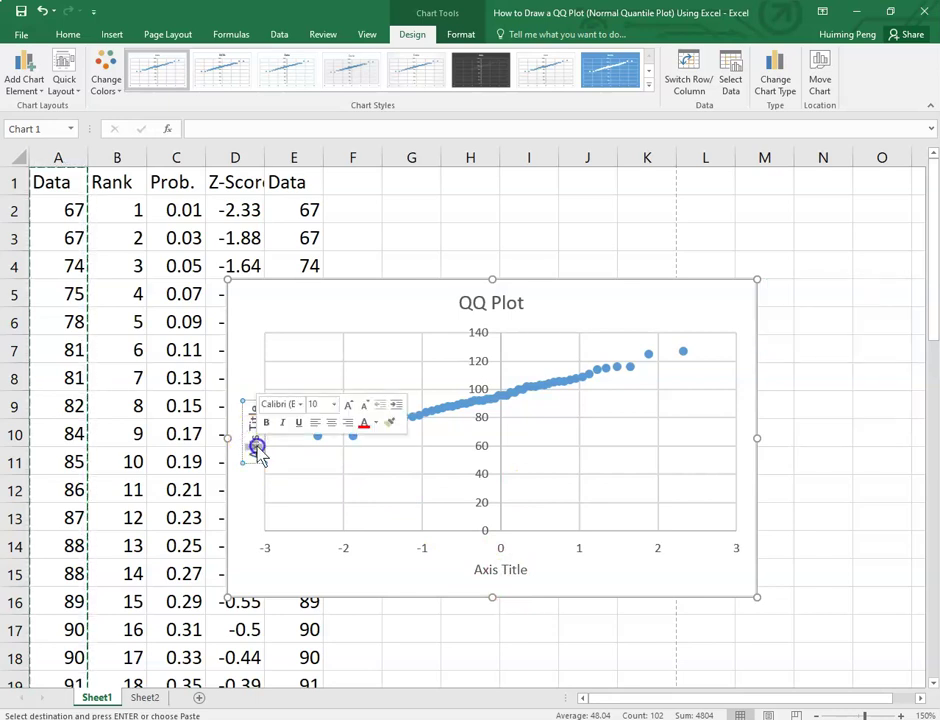
{"action": "triple_click", "coordinate": [254, 452]}
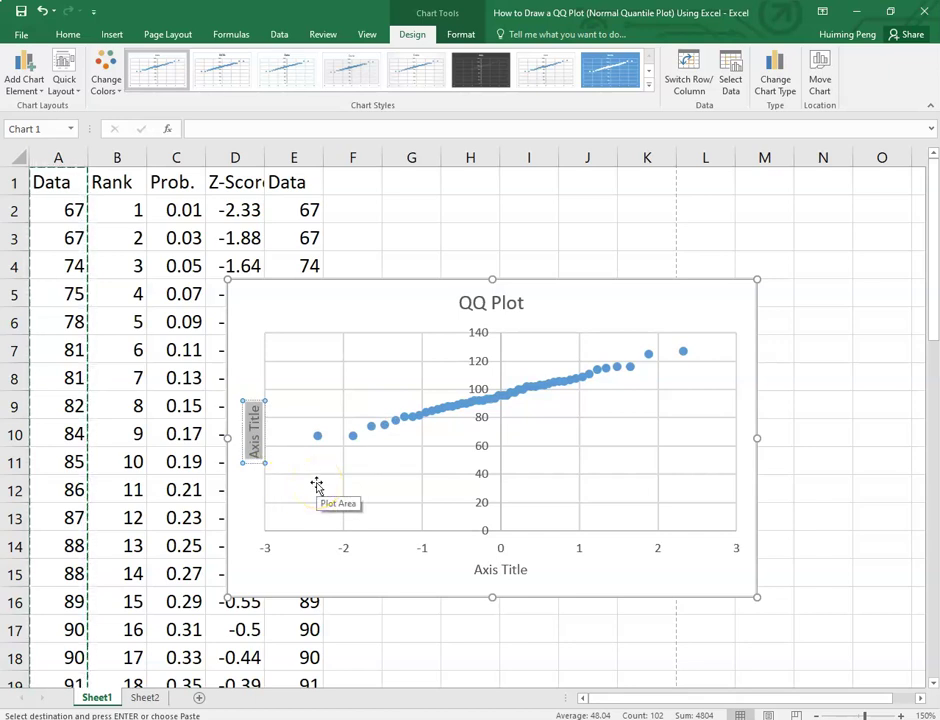
{"action": "type", "text": "Data (Empirical"}
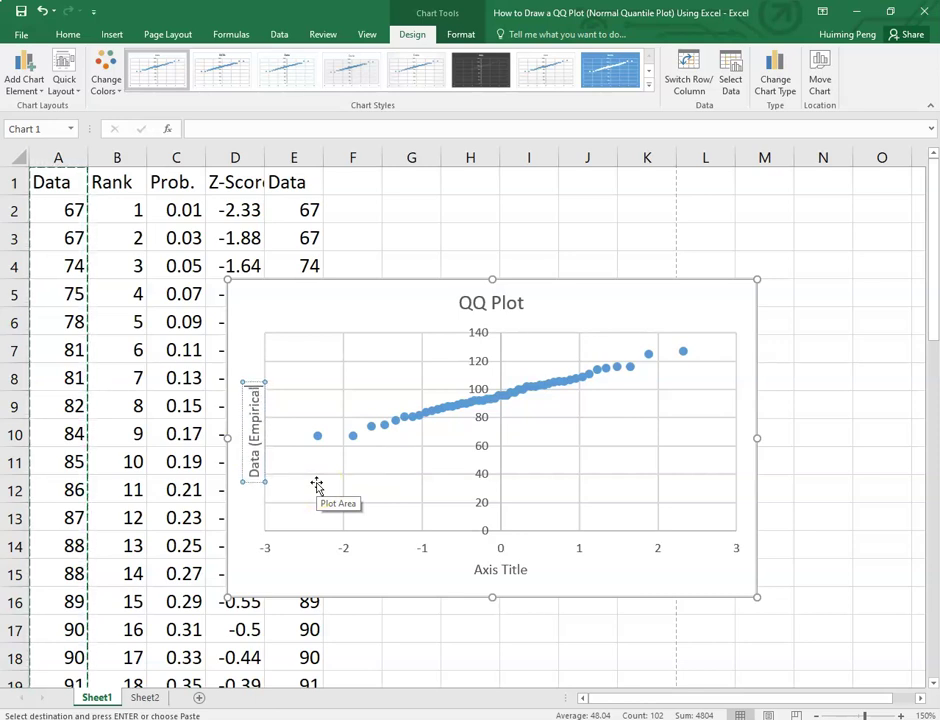
{"action": "type", "text": " Distr"}
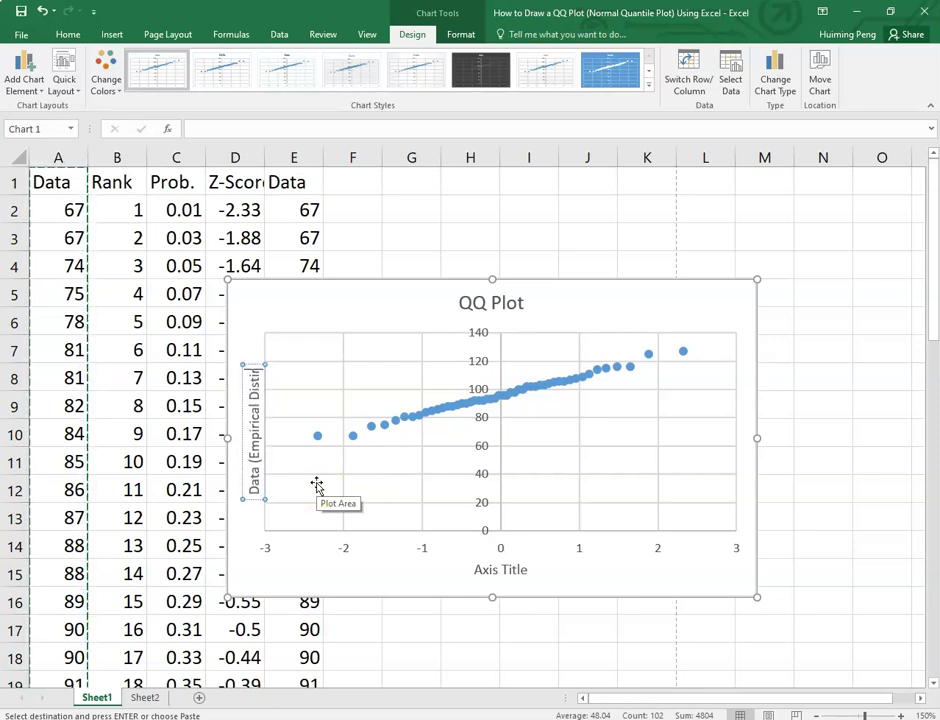
{"action": "type", "text": "ib"}
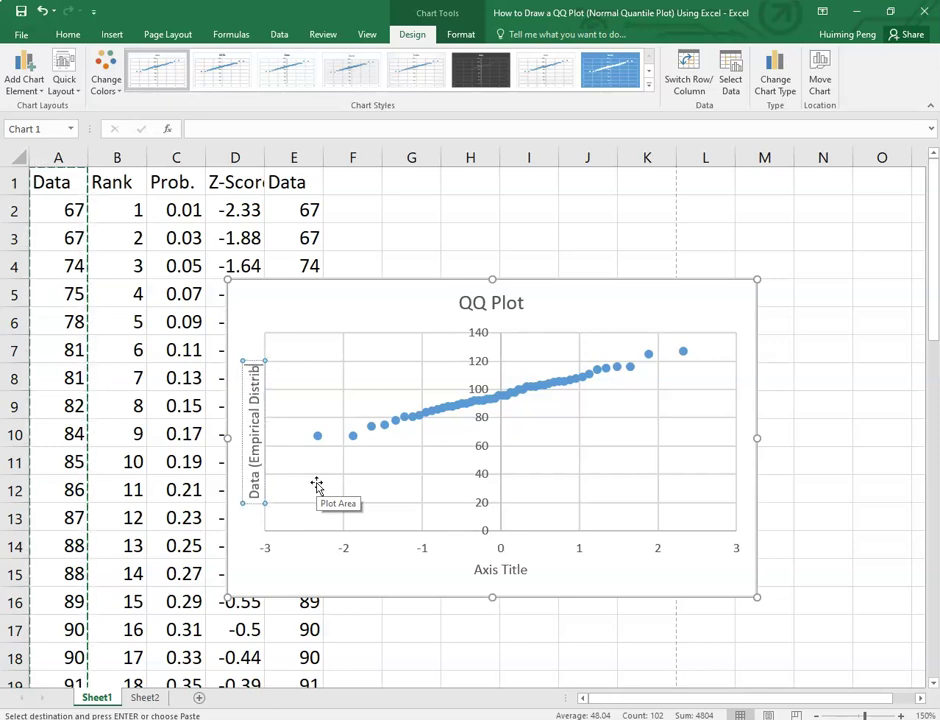
{"action": "type", "text": "ution)"}
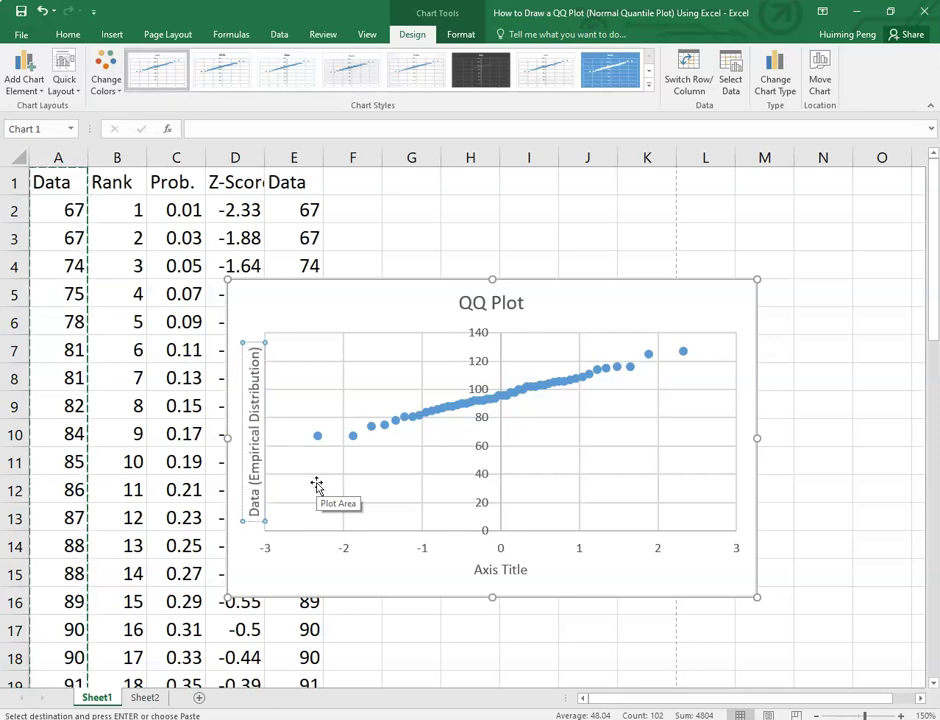
- Name the chart's horizontal axis "Z-Score (Theoretical Distribution)" and deselect the chart
{"action": "left_click", "coordinate": [510, 572]}
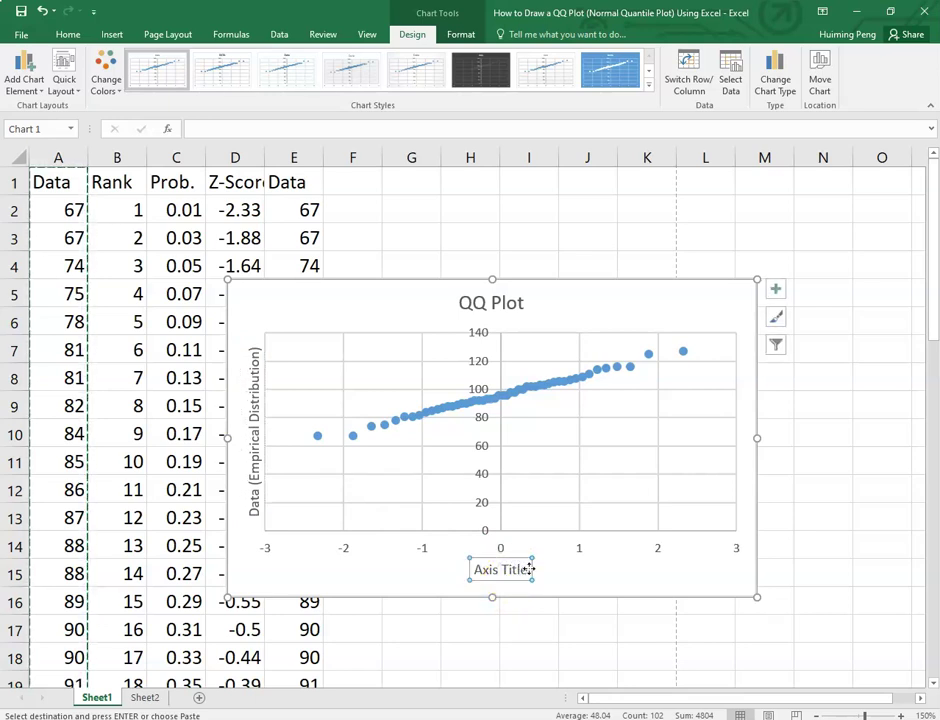
{"action": "left_click_drag", "start_coordinate": [526, 567], "coordinate": [476, 569]}
{"action": "type", "text": "Z-Score"}
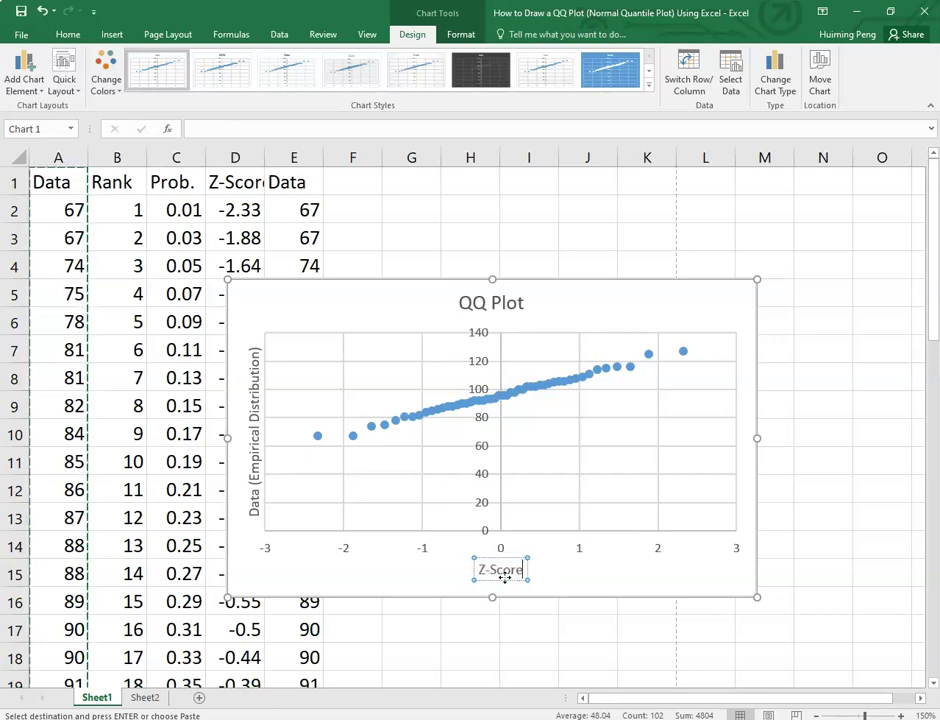
{"action": "type", "text": " (Theore"}
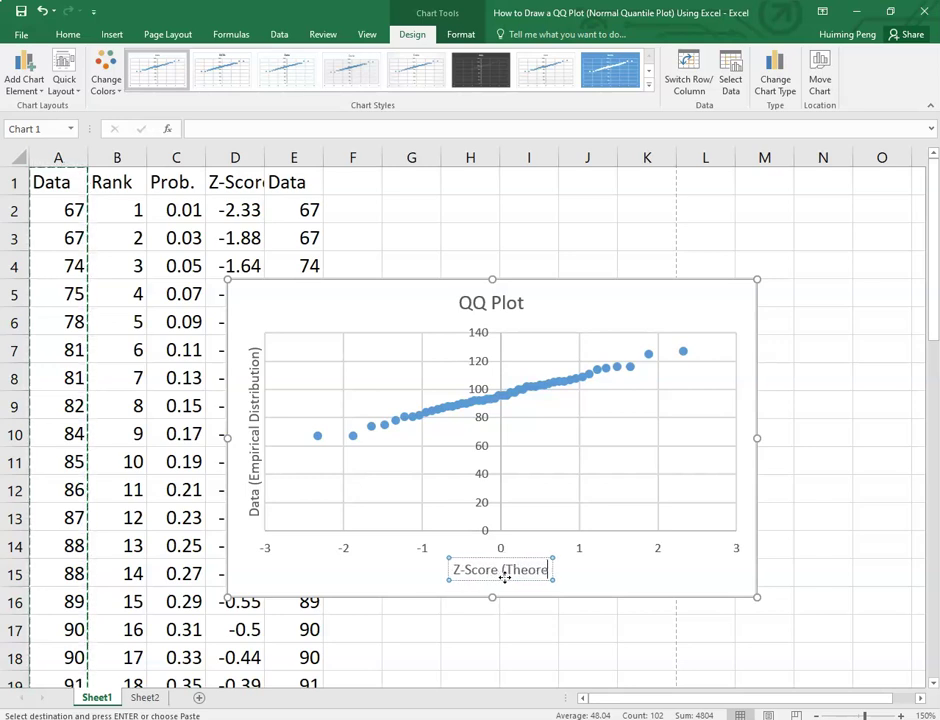
{"action": "type", "text": "t"}
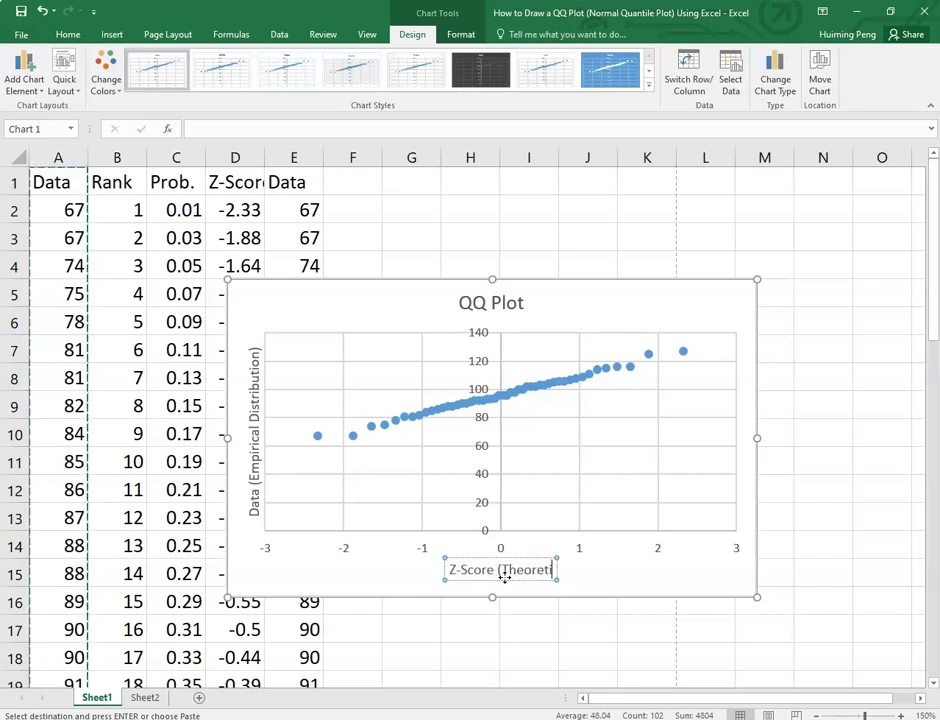
{"action": "key", "text": "BackSpace"}
{"action": "key", "text": "BackSpace"}
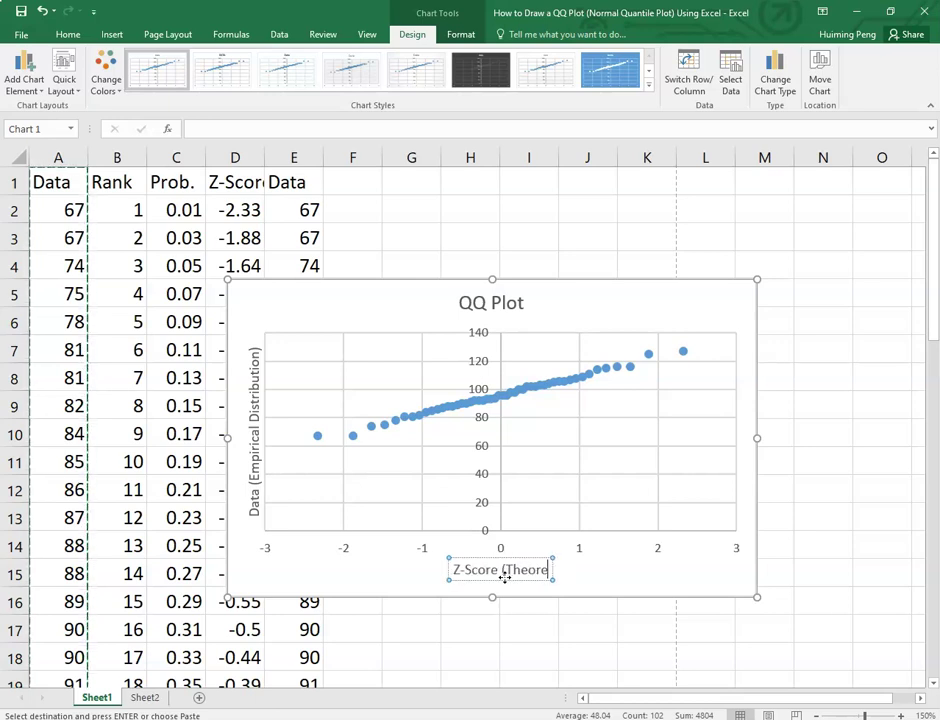
{"action": "type", "text": "tical"}
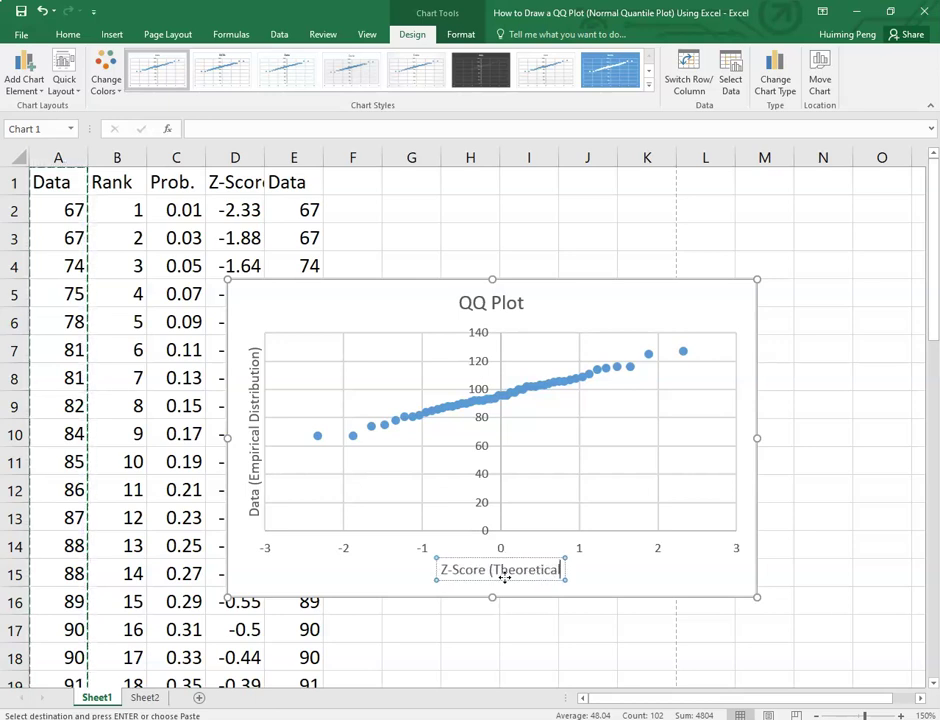
{"action": "type", "text": " Distir"}
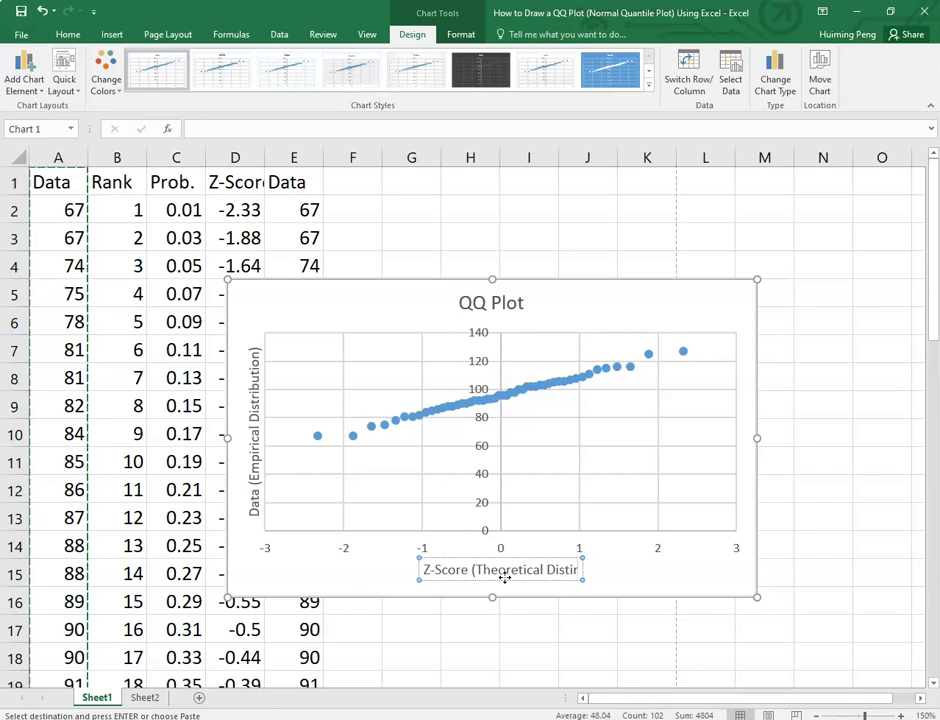
{"action": "key", "text": "BackSpace"}
{"action": "key", "text": "BackSpace"}
{"action": "type", "text": "ributi"}
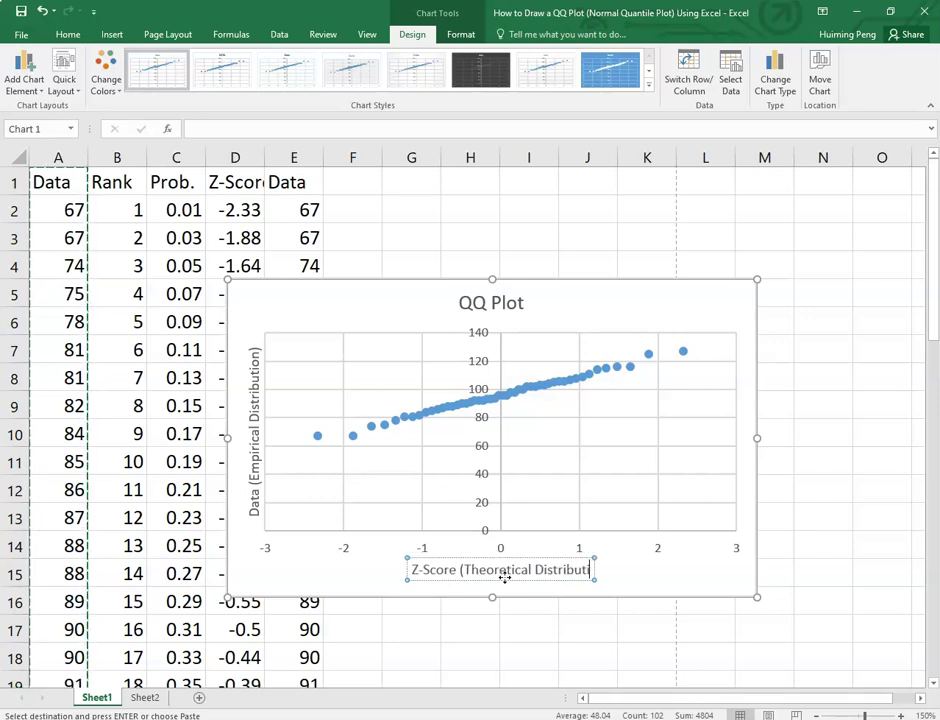
{"action": "type", "text": "on)"}
{"action": "left_click", "coordinate": [587, 630]}
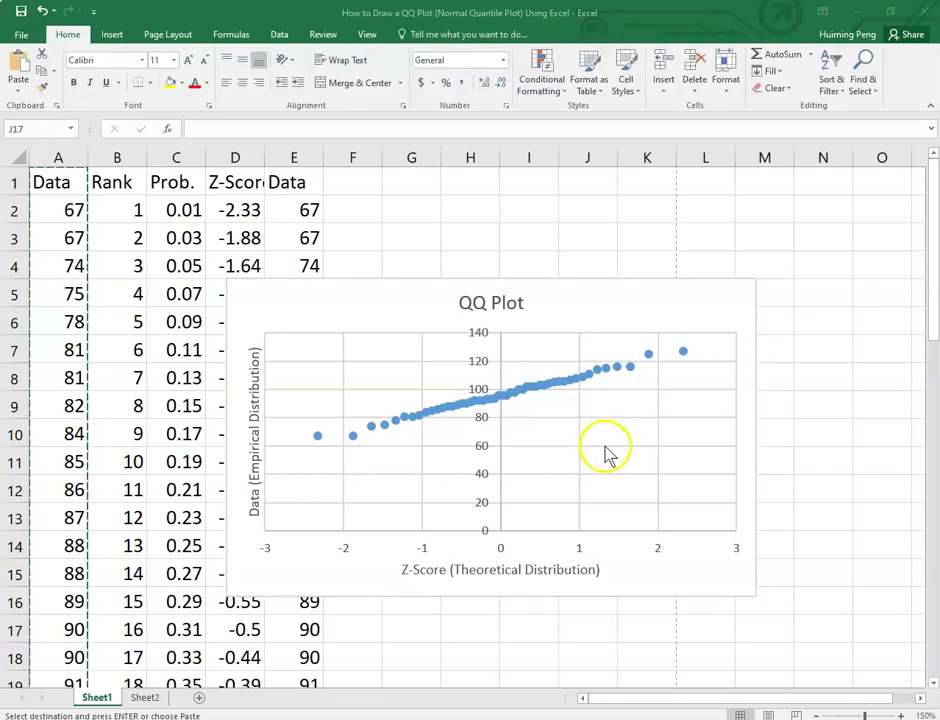